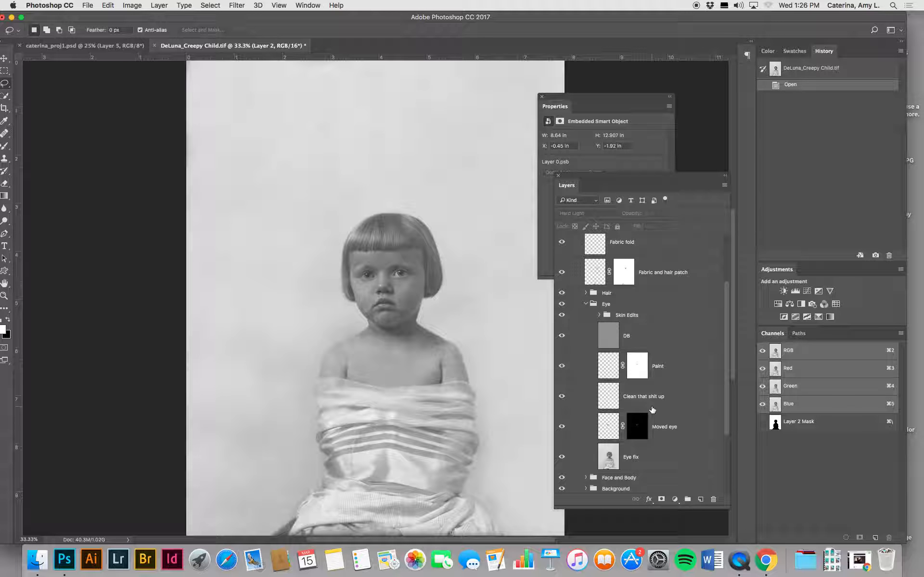
Step: Hide the layers from Skin Edits up to Face shadow and toggle the Restored group to compare with the damaged photo
key(super+equal)
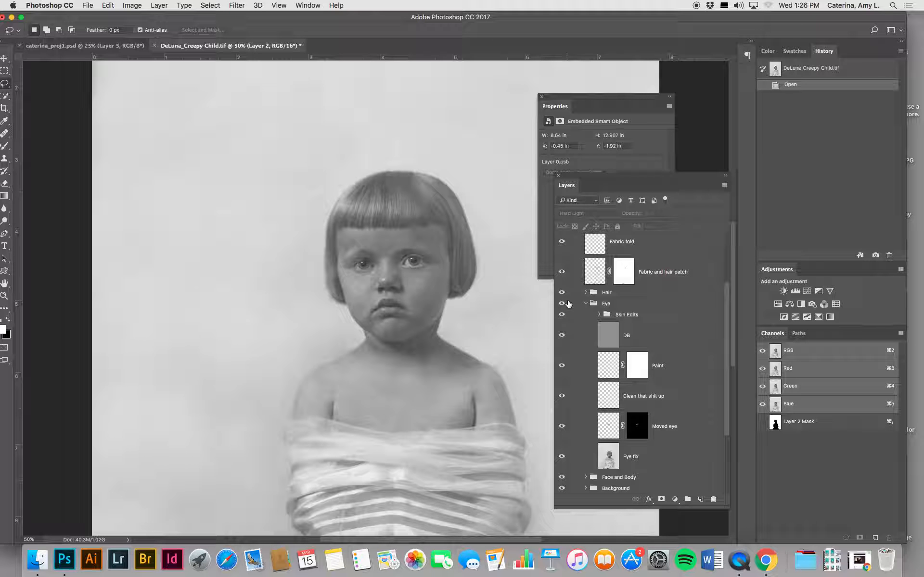
drag(565, 314, 563, 234)
scroll(625, 323, up, 5)
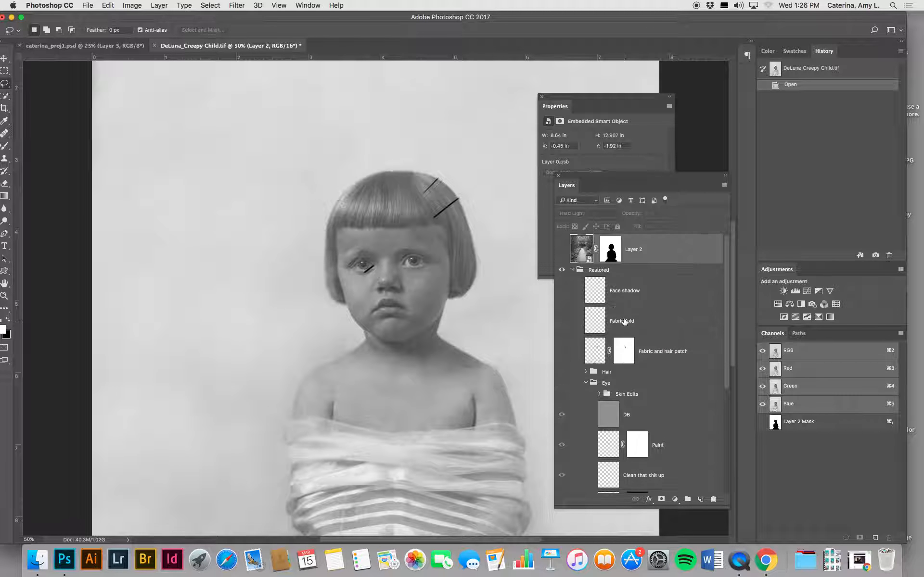
click(562, 270)
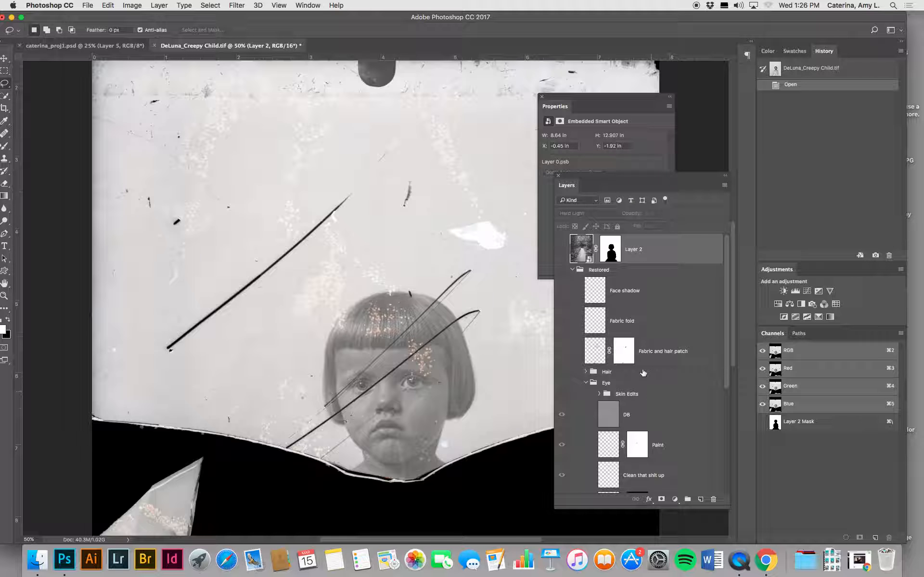
click(562, 270)
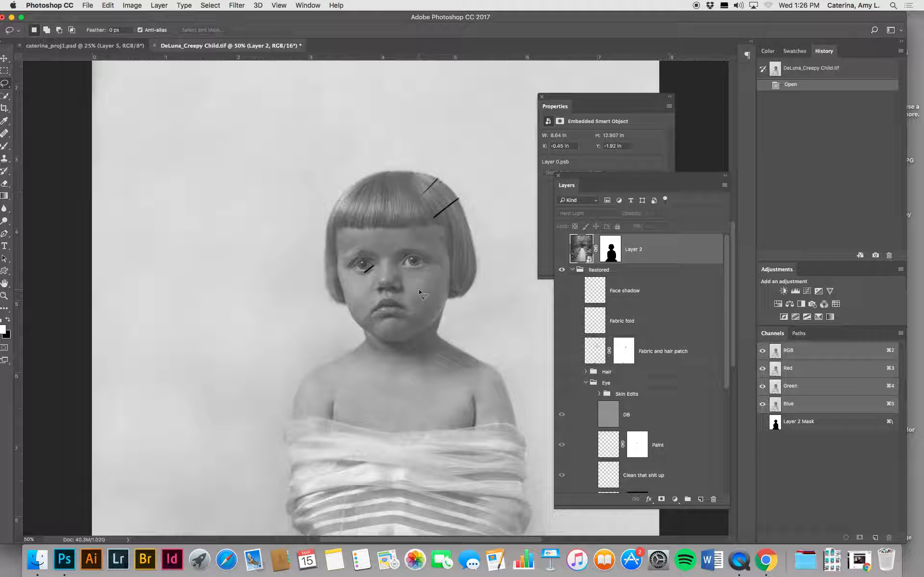
Step: Show the Eye group to check the repaired eyes close up, and expand its Skin Edits group
key(super+plus)
key(super+plus)
key(super+plus)
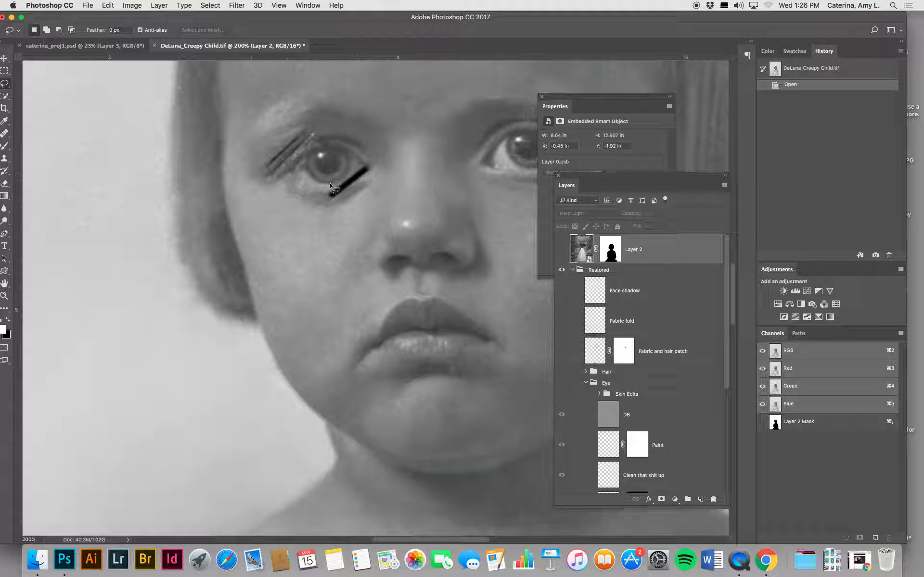
click(3, 60)
scroll(320, 299, right, 5)
scroll(320, 299, up, 3)
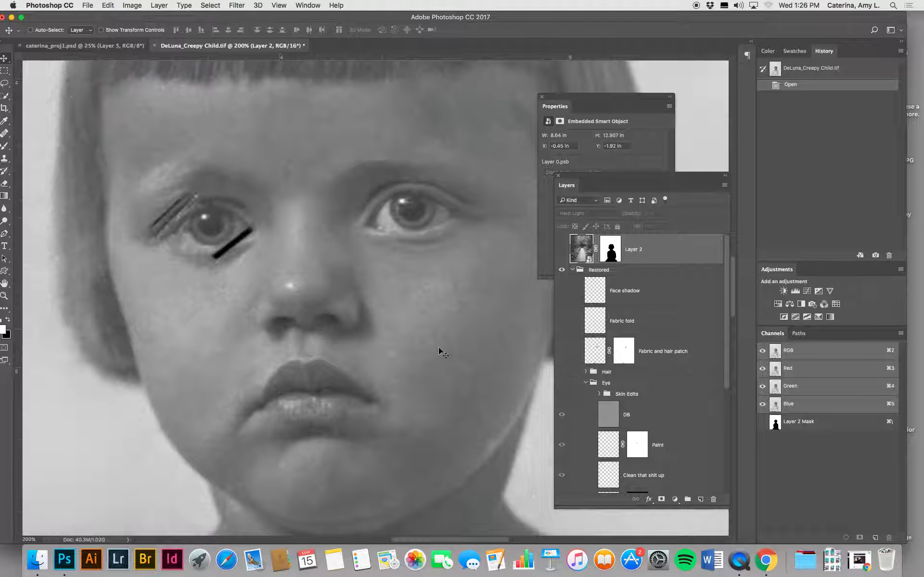
click(562, 382)
click(561, 395)
click(599, 394)
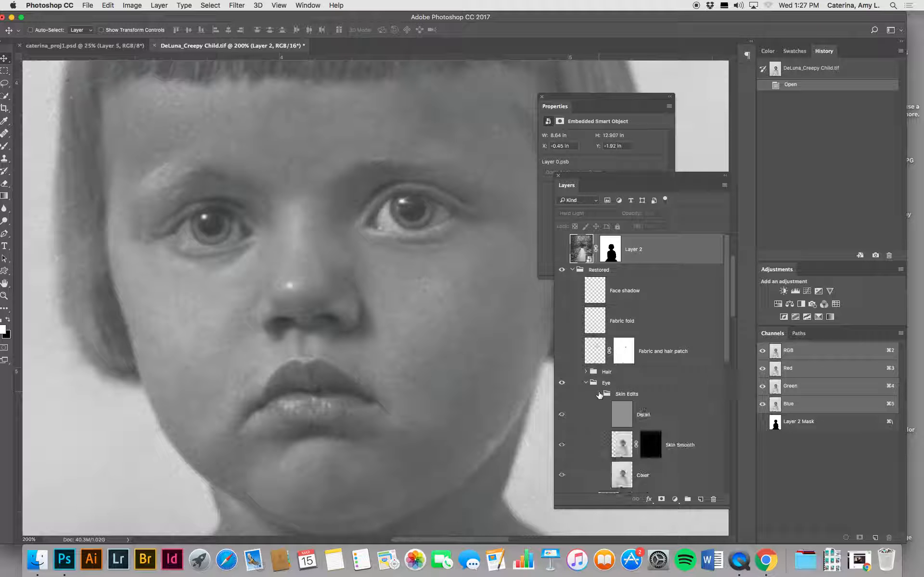
Step: Isolate the Eye fix layer by hiding the groups and Stamp Vis. layer below it and the Moved eye, cleanup, Paint and DB layers above
click(609, 385)
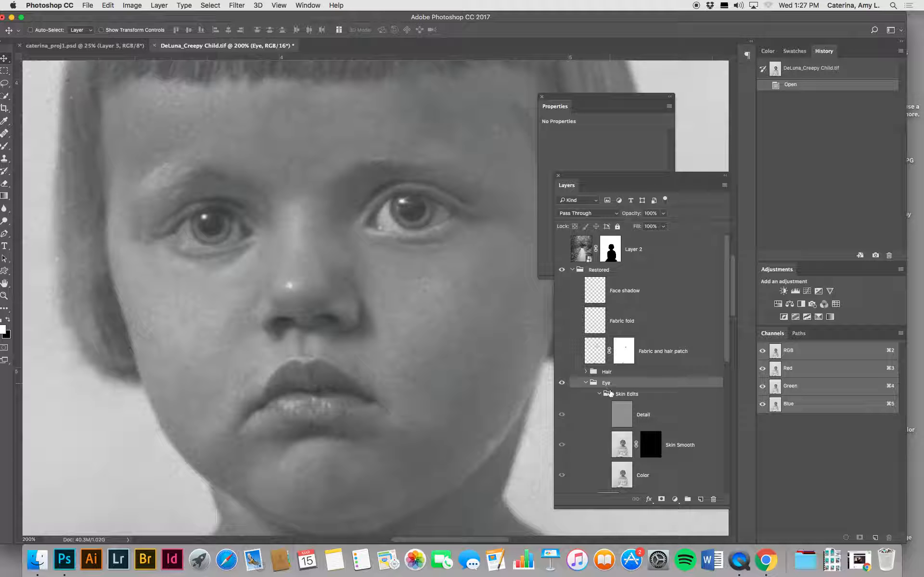
scroll(610, 408, down, 3)
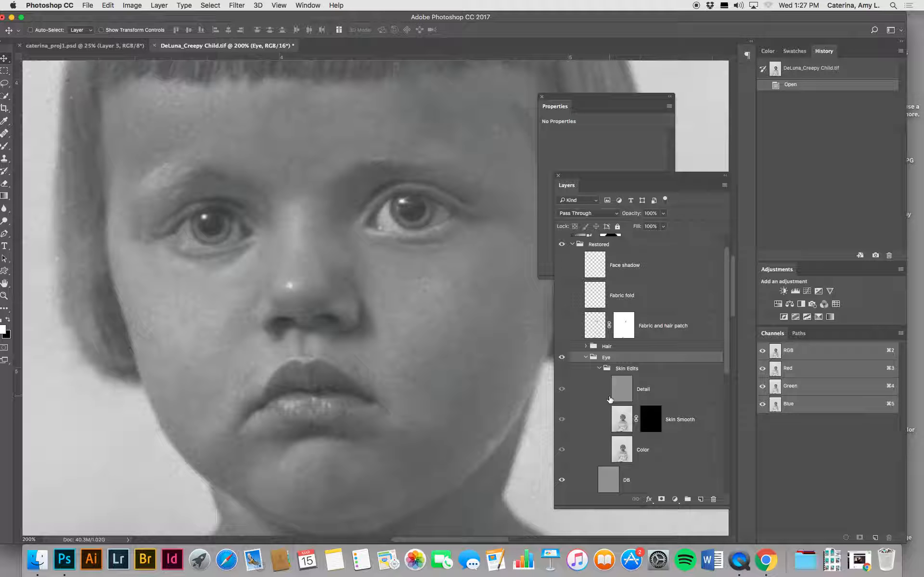
scroll(610, 400, down, 5)
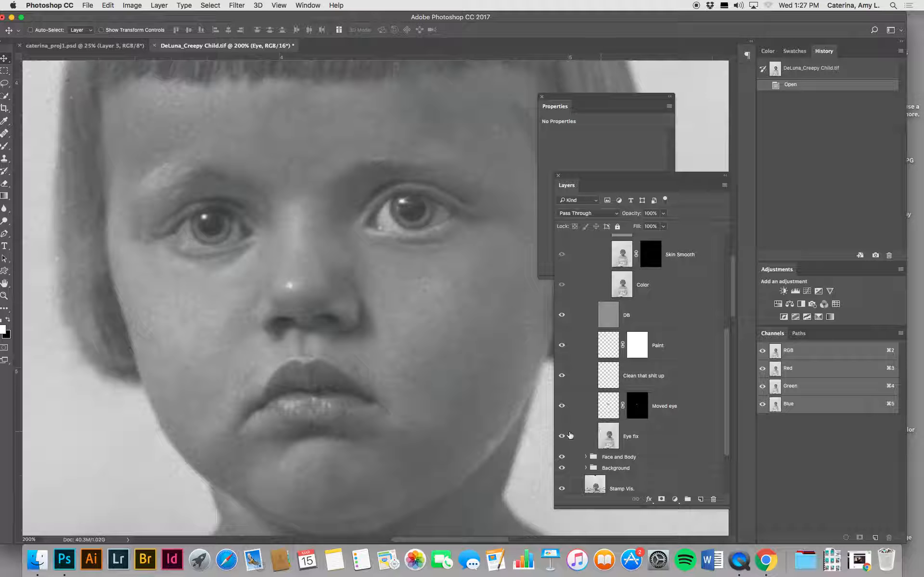
scroll(553, 456, down, 1)
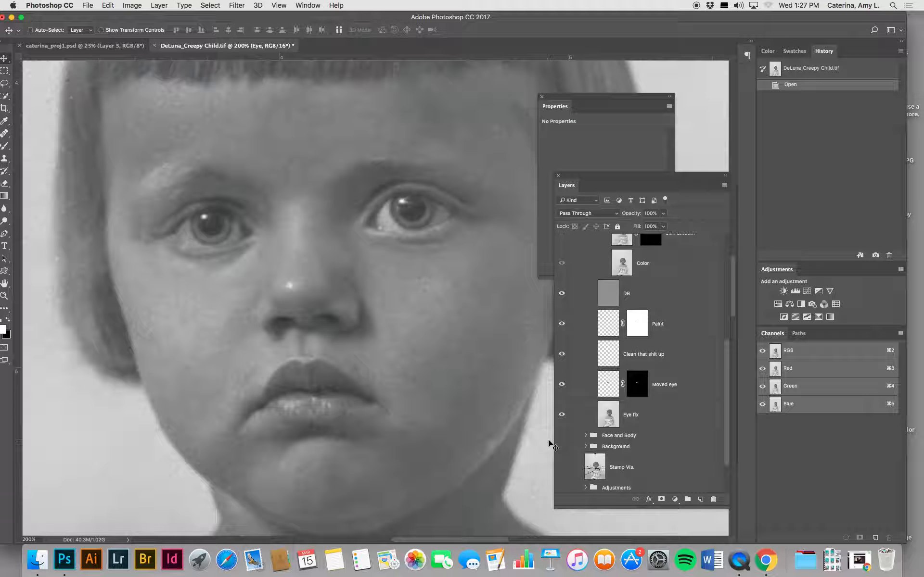
click(610, 417)
drag(562, 385, 561, 295)
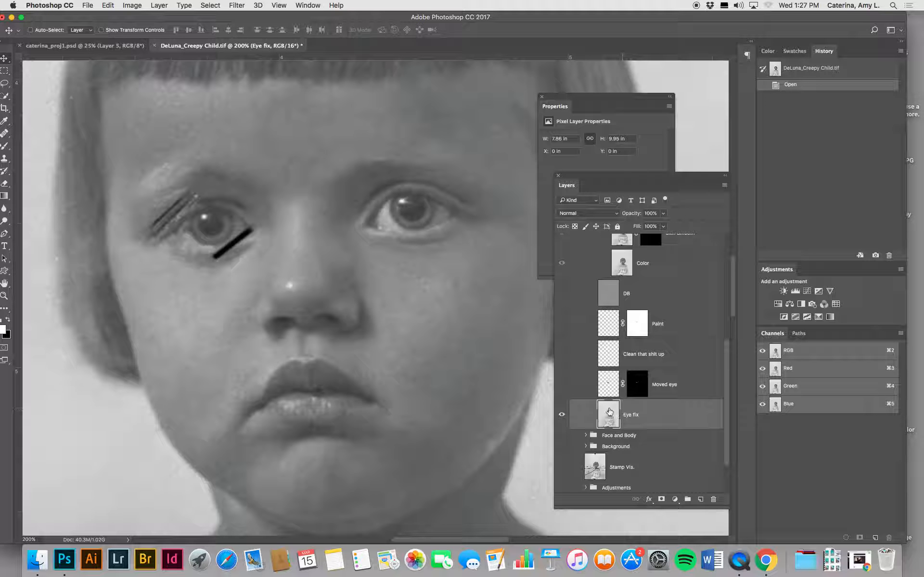
Step: Show the Moved eye, cleanup, Paint and DB layers one by one to review each stage of the eye repair
click(561, 384)
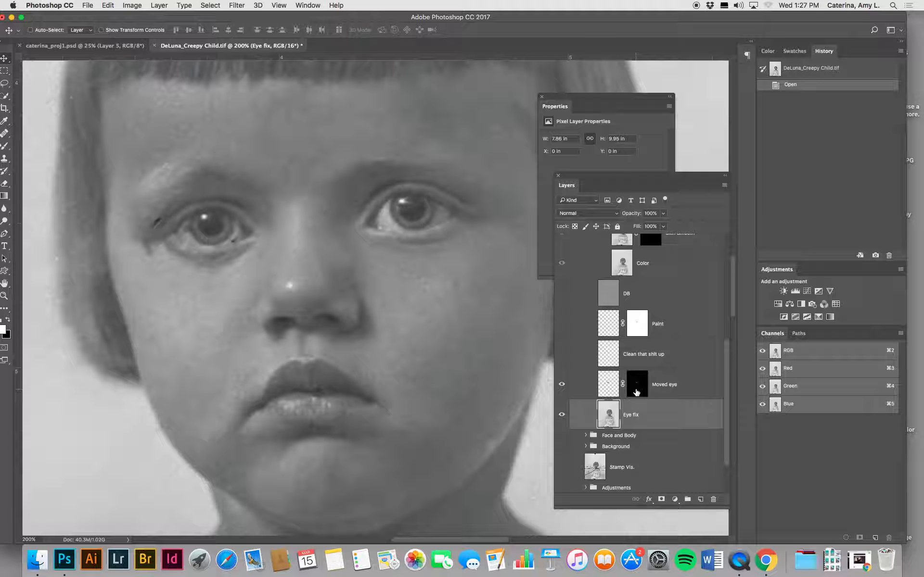
click(561, 355)
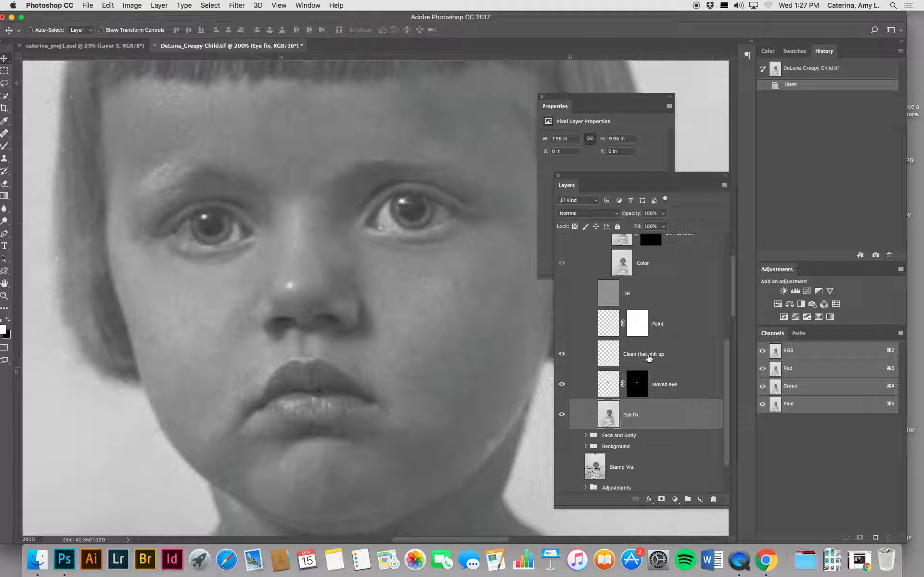
click(561, 325)
click(562, 294)
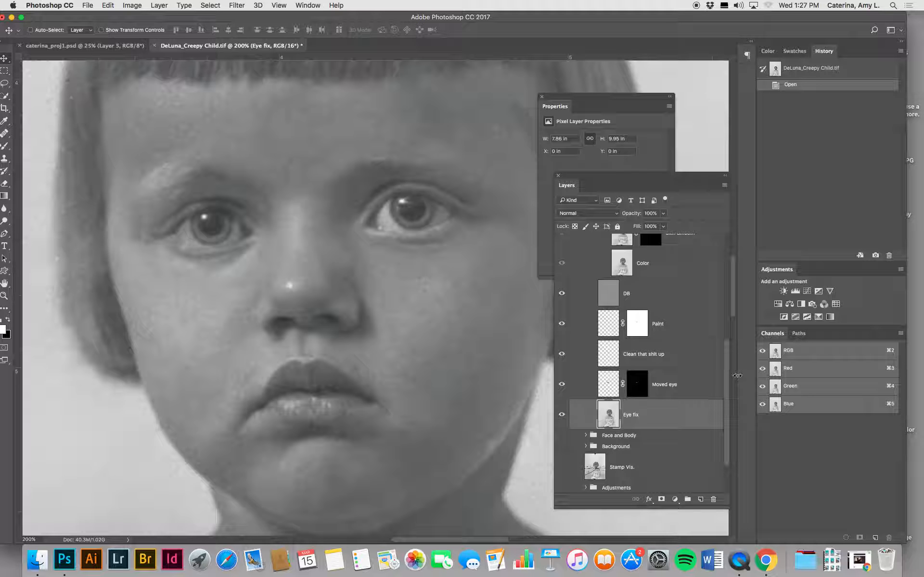
Step: Switch to caterina_proj1.psd and delete the santa ana copy and santa ana copy 2 tattoo layers
scroll(529, 376, up, 2)
click(77, 45)
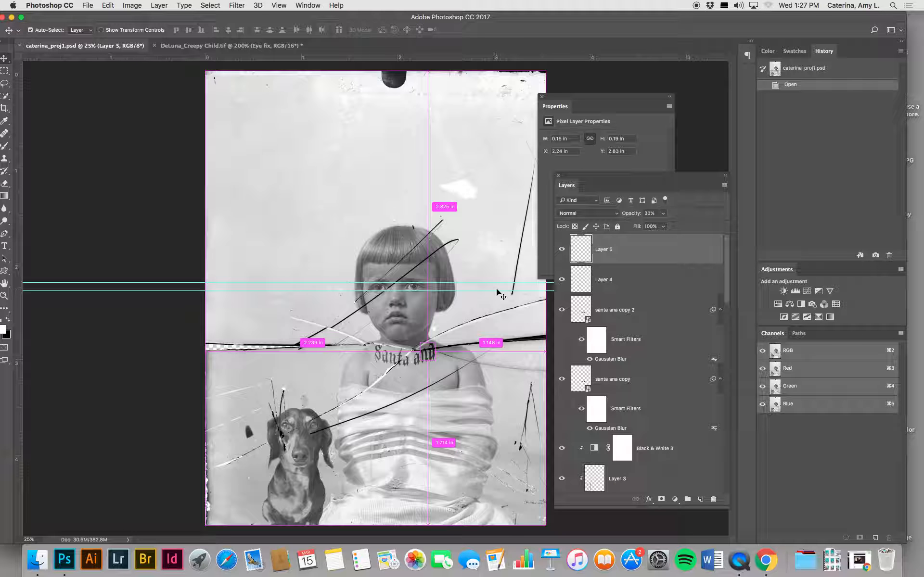
key(super+equal)
key(super+equal)
key(super+equal)
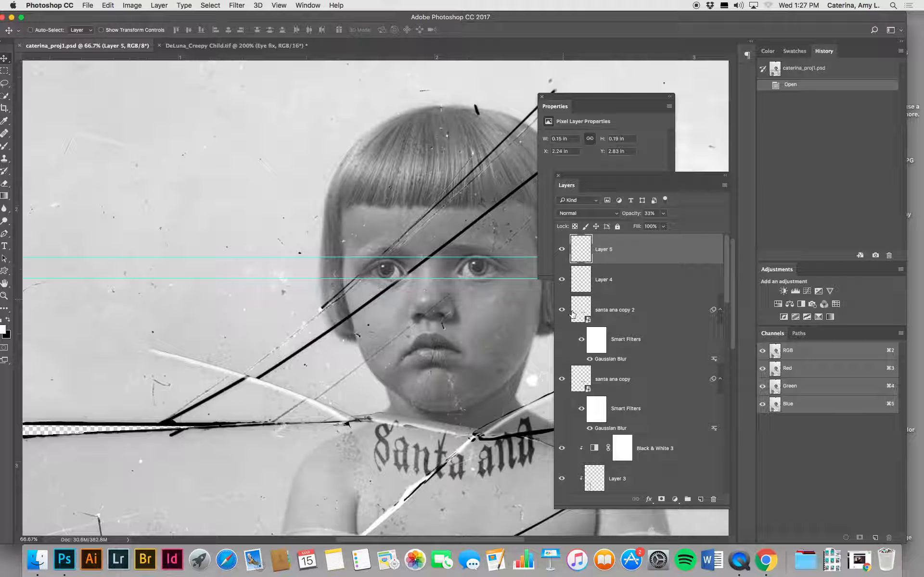
click(562, 310)
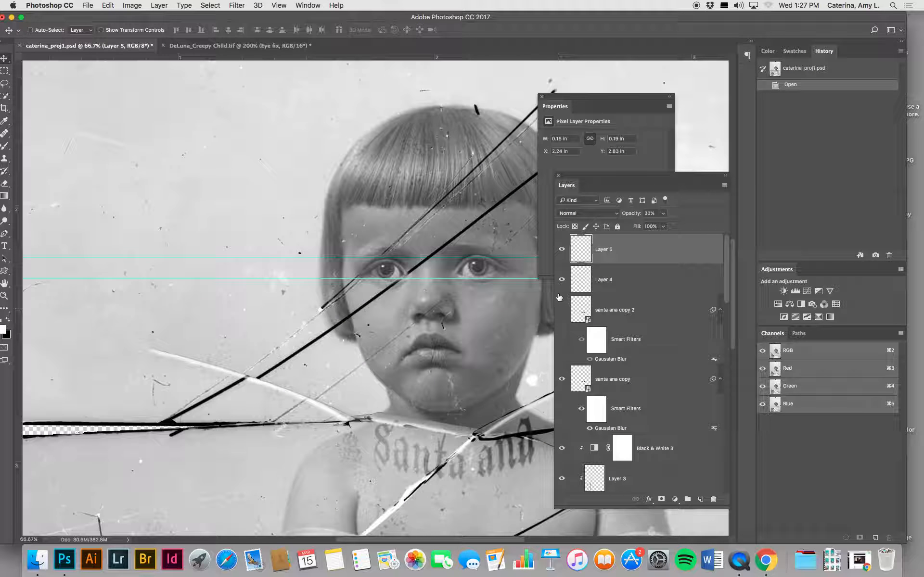
click(632, 320)
shift+click(644, 379)
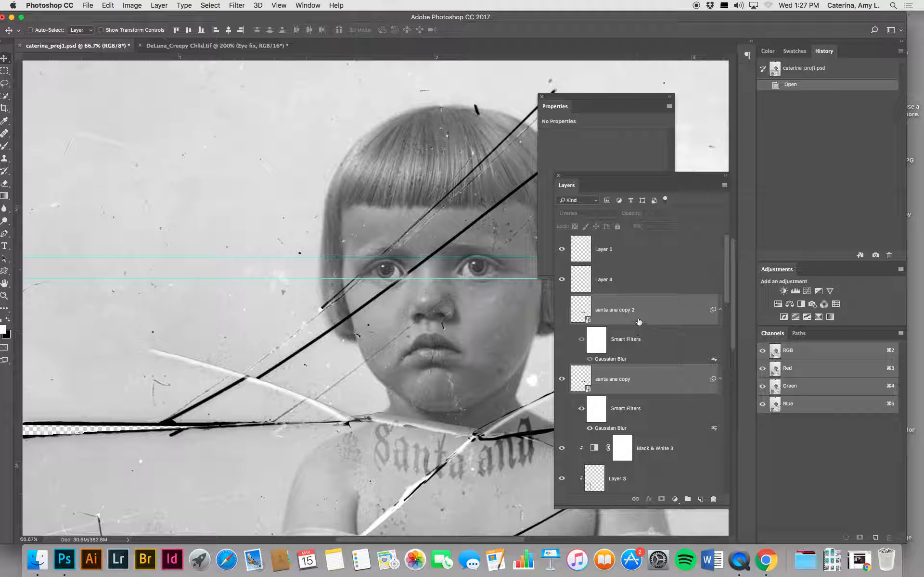
right_click(639, 323)
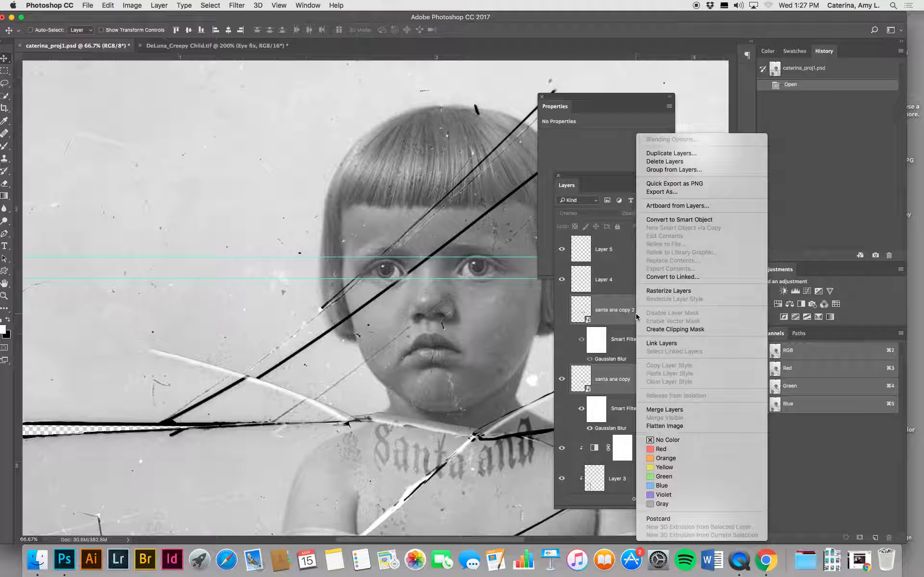
click(659, 161)
click(537, 187)
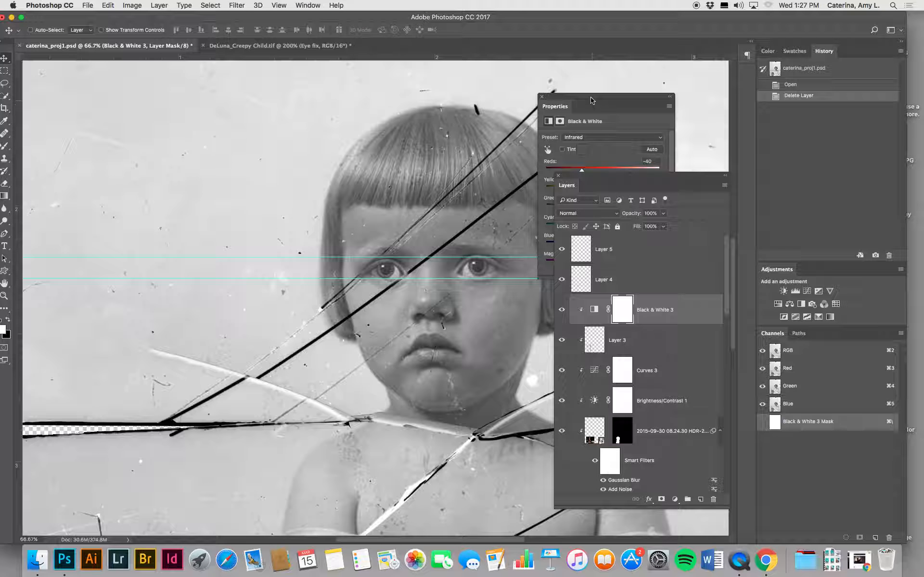
Step: Move the Properties and Layers panels off the child's face and hide Layer 4 and Layer 5
drag(591, 95, 783, 13)
drag(594, 183, 670, 157)
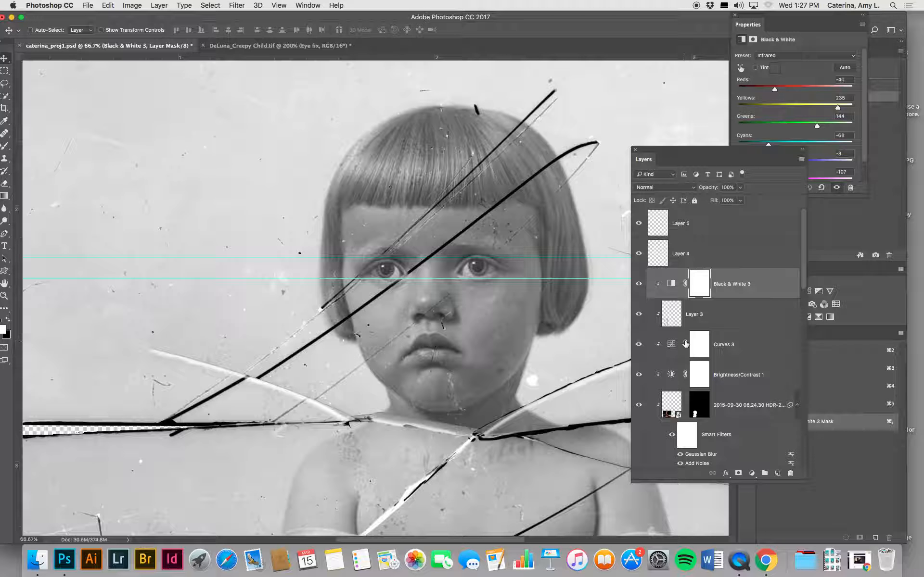
click(642, 220)
scroll(719, 363, down, 1)
scroll(719, 365, up, 1)
drag(641, 254, 644, 227)
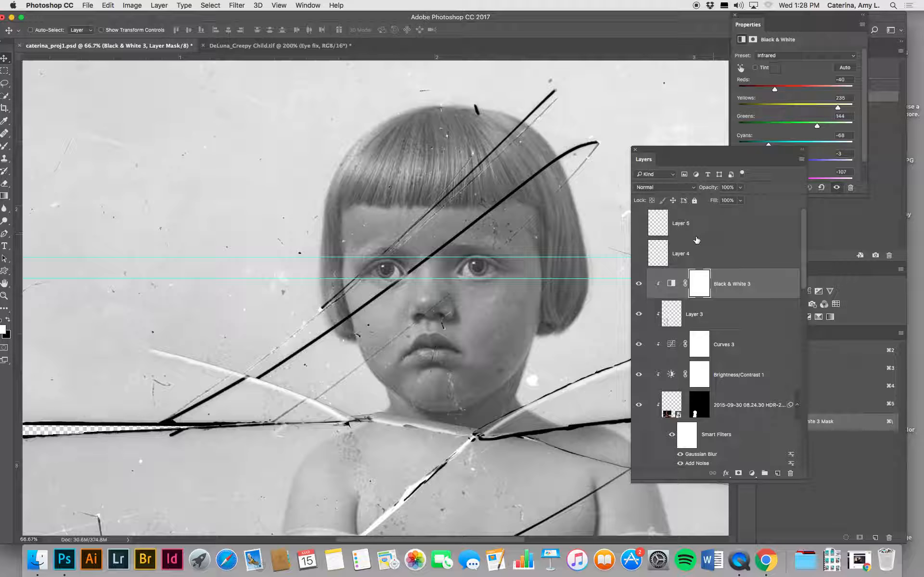
Step: Check the image without the hidden top layers and delete Layer 4 and Layer 5
scroll(321, 413, down, 10)
scroll(321, 413, up, 5)
scroll(321, 413, down, 6)
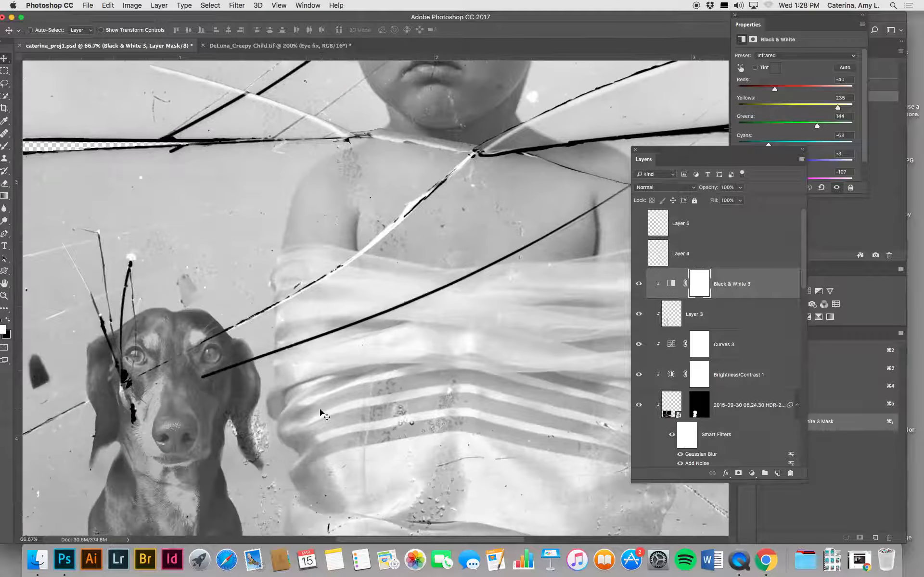
scroll(319, 409, up, 9)
click(741, 247)
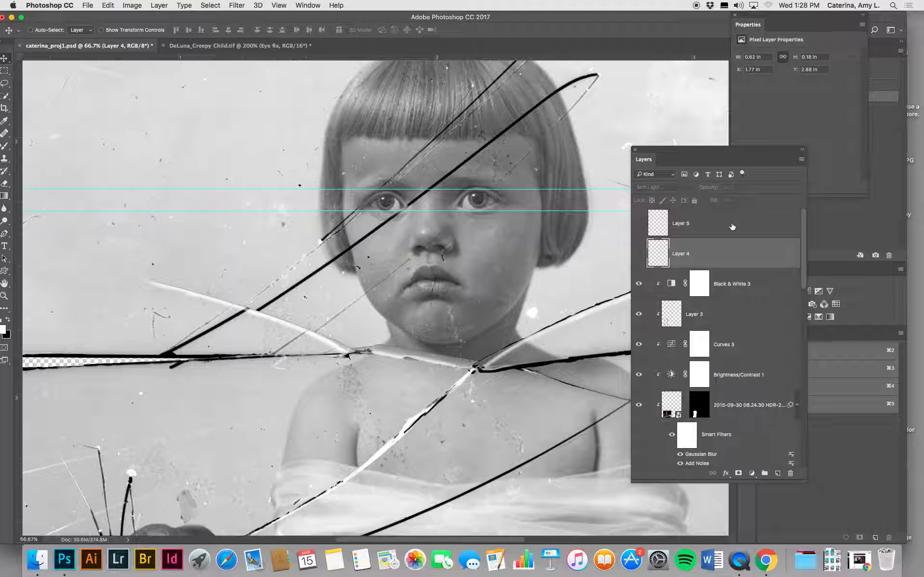
key(BackSpace)
click(723, 226)
key(BackSpace)
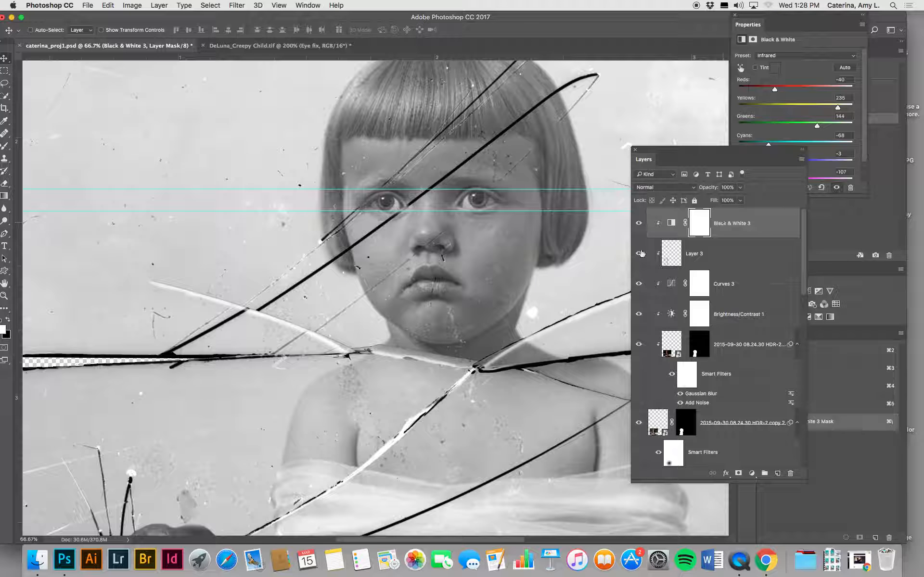
Step: Stamp all visible layers into a new top layer and name it "stamp visible"
click(638, 256)
key(super+alt+shift+e)
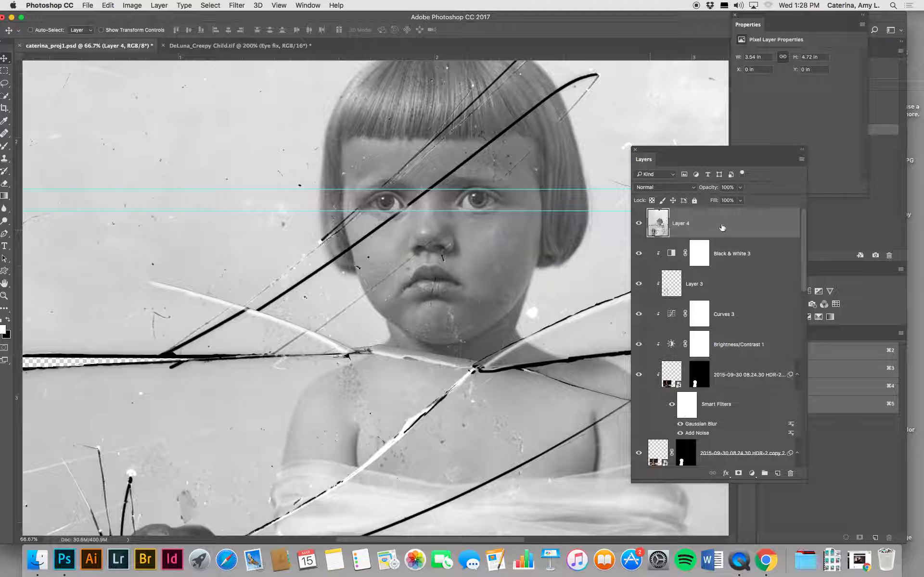
double_click(680, 224)
text(stamp visible)
click(723, 227)
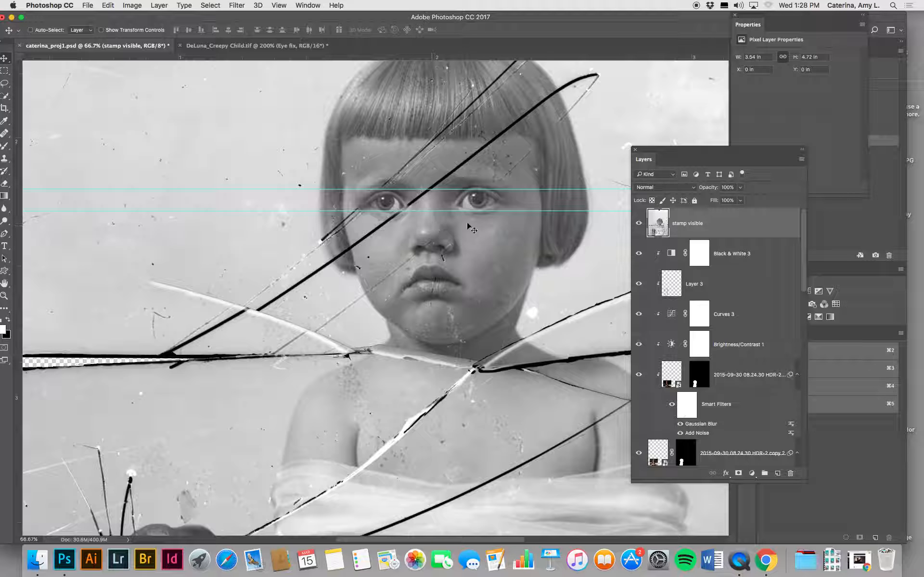
Step: Hide the guides crossing the child's eyes and show the face at 100%
key(super+1)
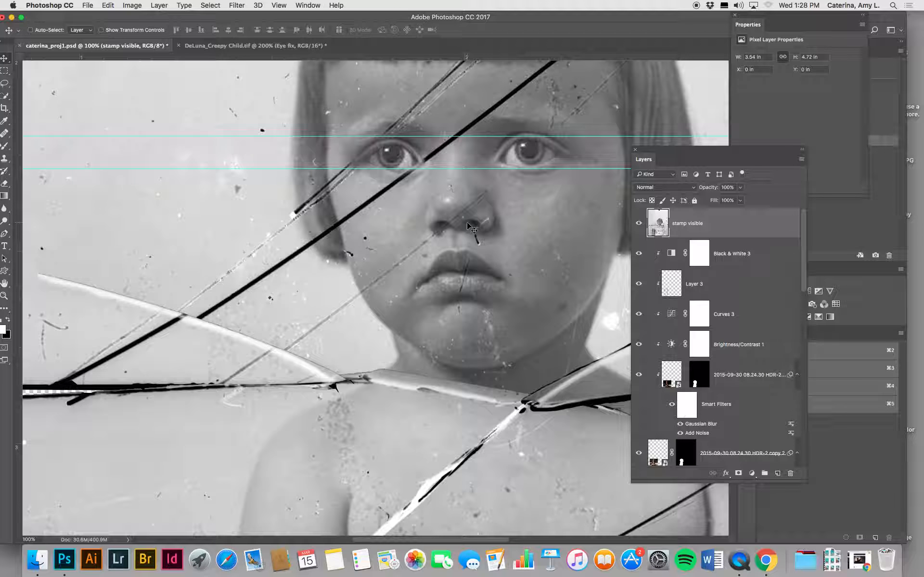
key(super+semicolon)
drag(427, 172, 390, 246)
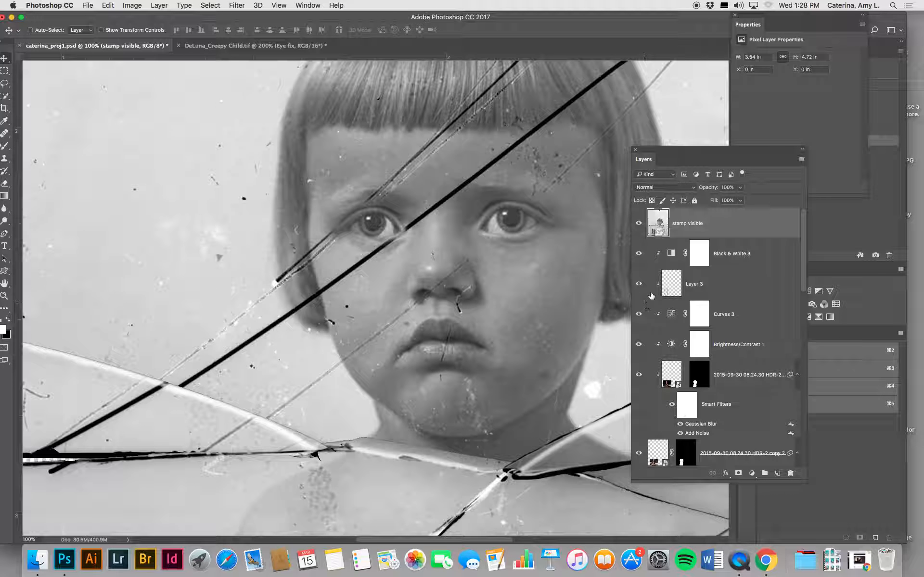
Step: Hide the eye repair layers from Layer 2 and Curves 2 down to little baby chunks
scroll(651, 296, down, 10)
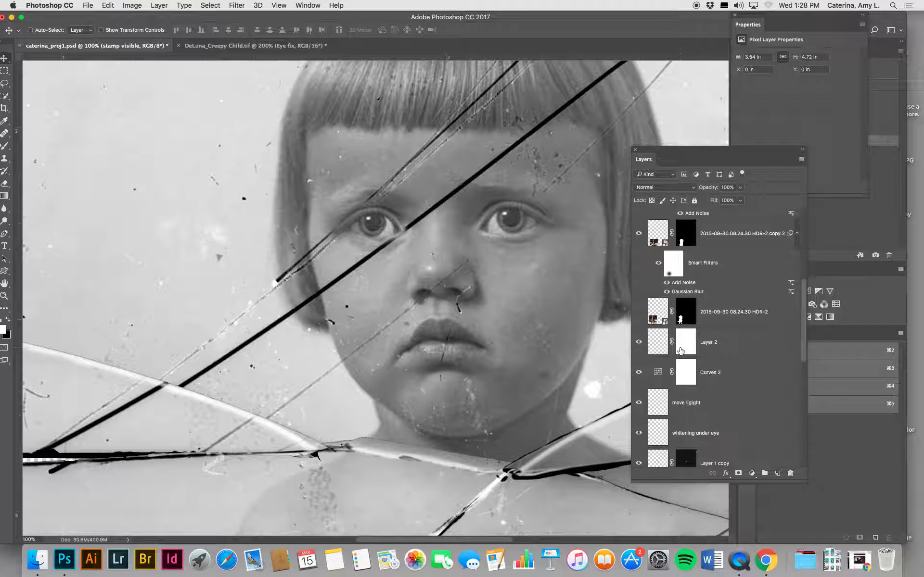
scroll(680, 351, down, 8)
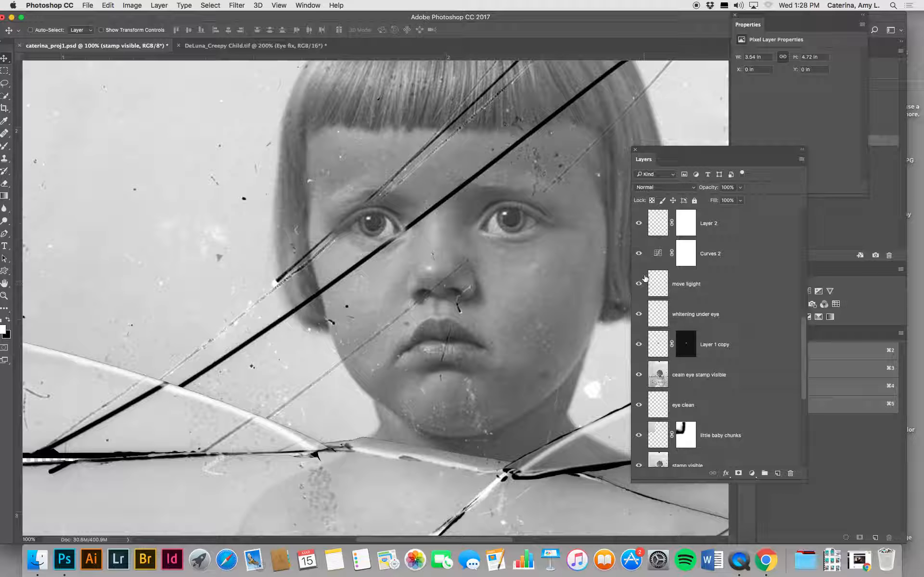
drag(640, 286, 645, 419)
click(639, 436)
scroll(638, 223, up, 5)
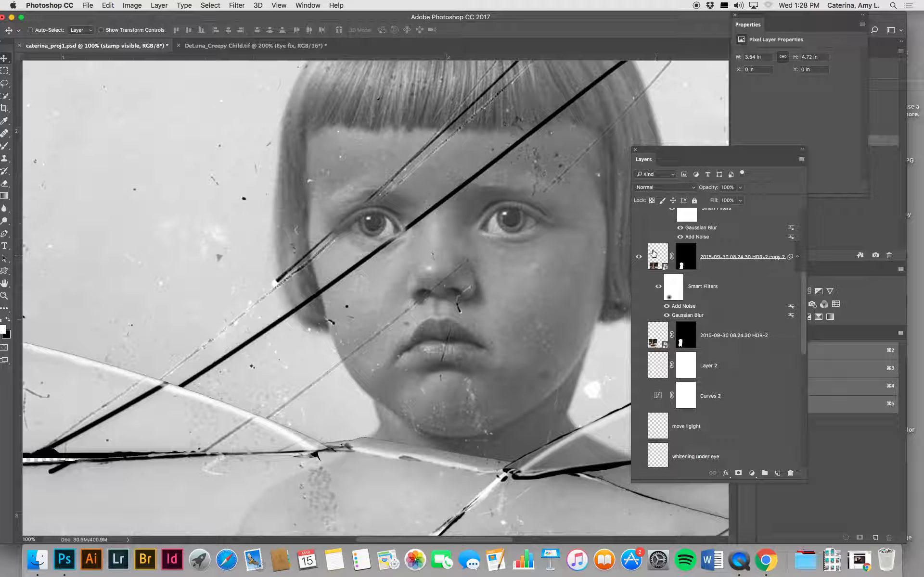
Step: Hide the Black & White 3, Curves 3 and Brightness/Contrast 1 layers and the clipped photo layer beneath them
scroll(640, 258, up, 3)
click(638, 222)
click(640, 240)
click(633, 326)
scroll(665, 336, up, 3)
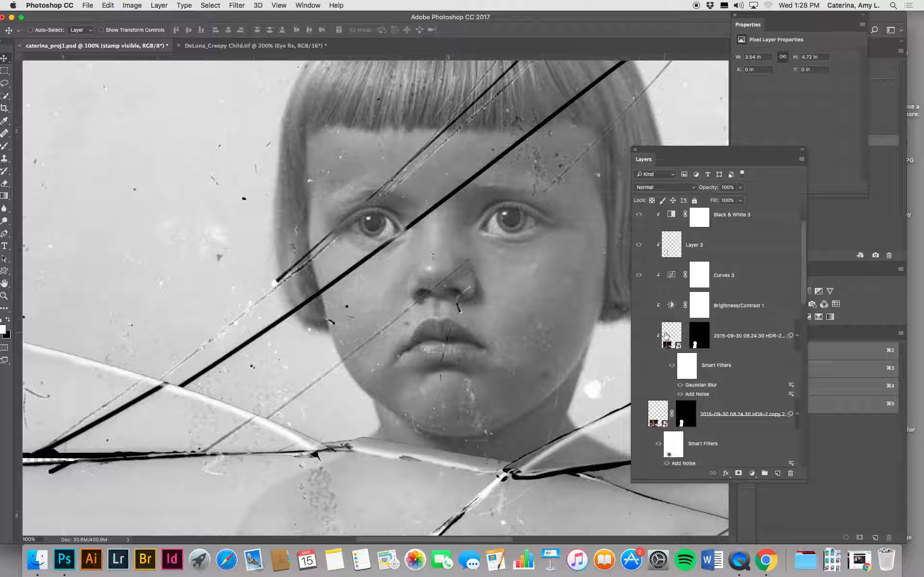
scroll(665, 336, up, 2)
click(645, 299)
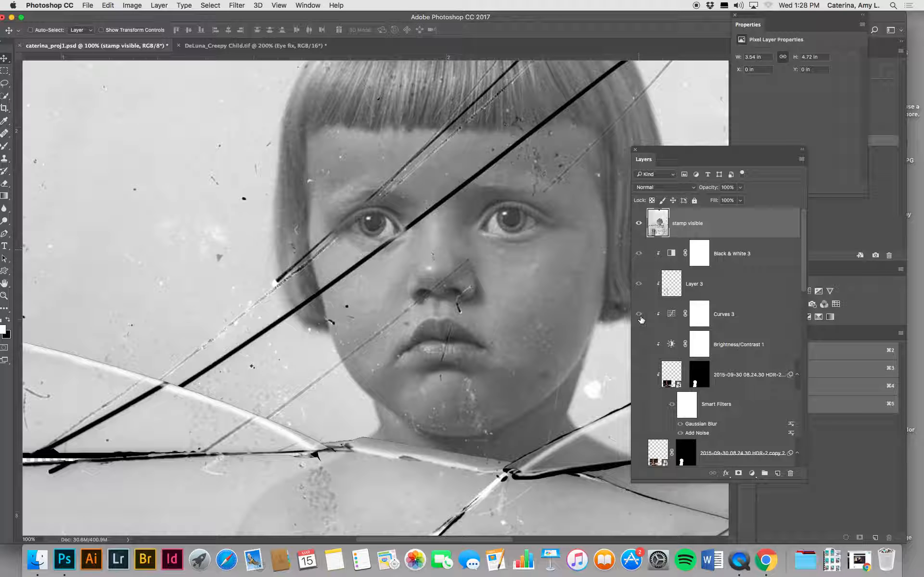
click(640, 317)
click(643, 260)
Step: Copy a rectangular area around the child's undamaged eye to a new layer and name it "extra eye"
click(5, 71)
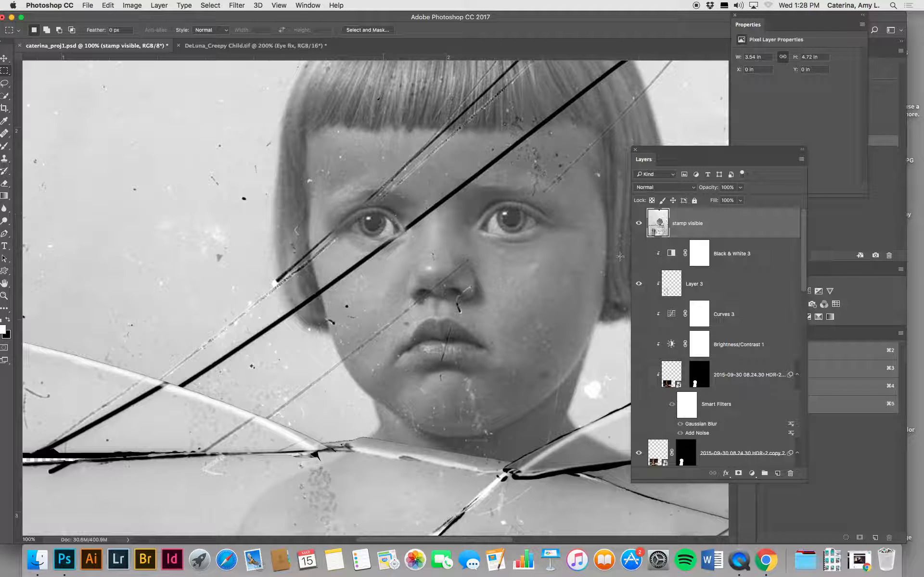
drag(464, 189, 559, 251)
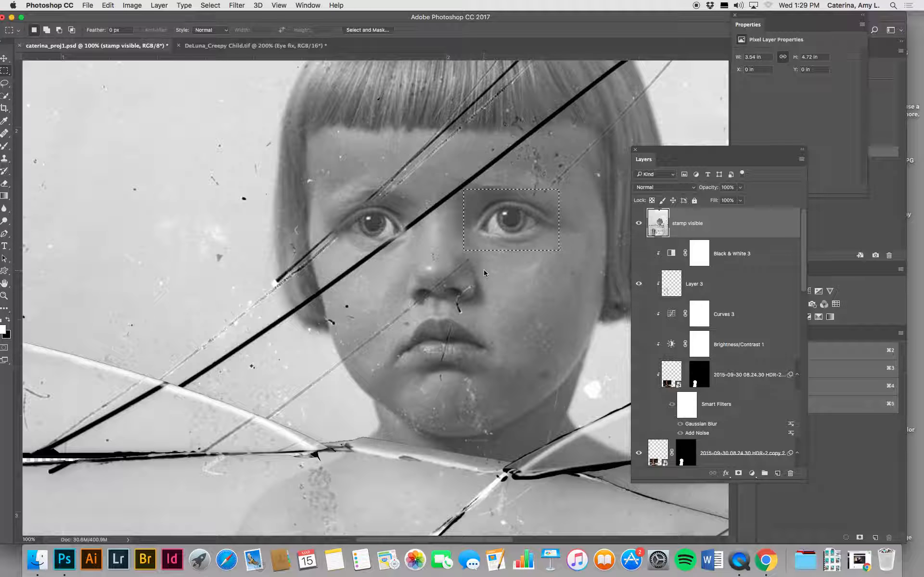
key(super+j)
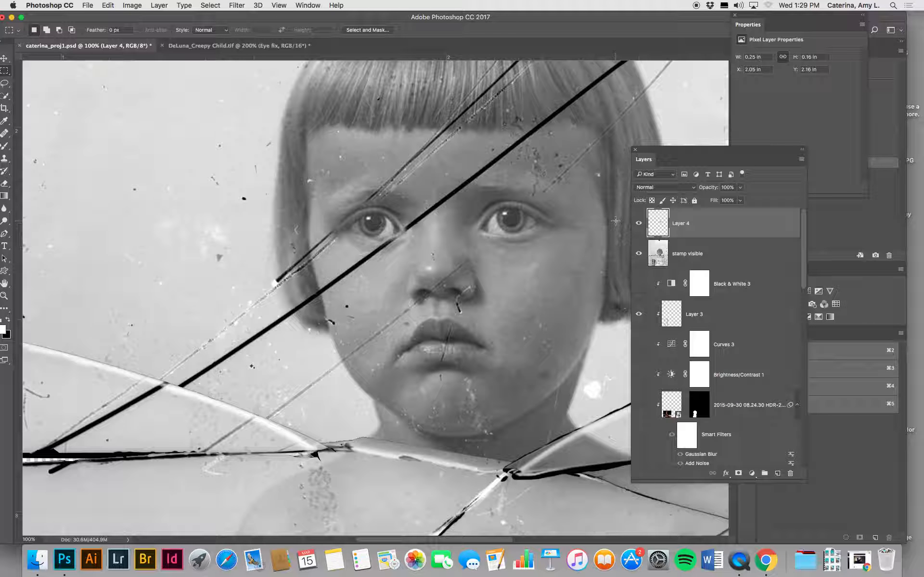
click(639, 253)
click(638, 253)
double_click(685, 225)
text(extra s)
key(Return)
Step: Move the extra eye over the damaged eye and flip it horizontally
key(v)
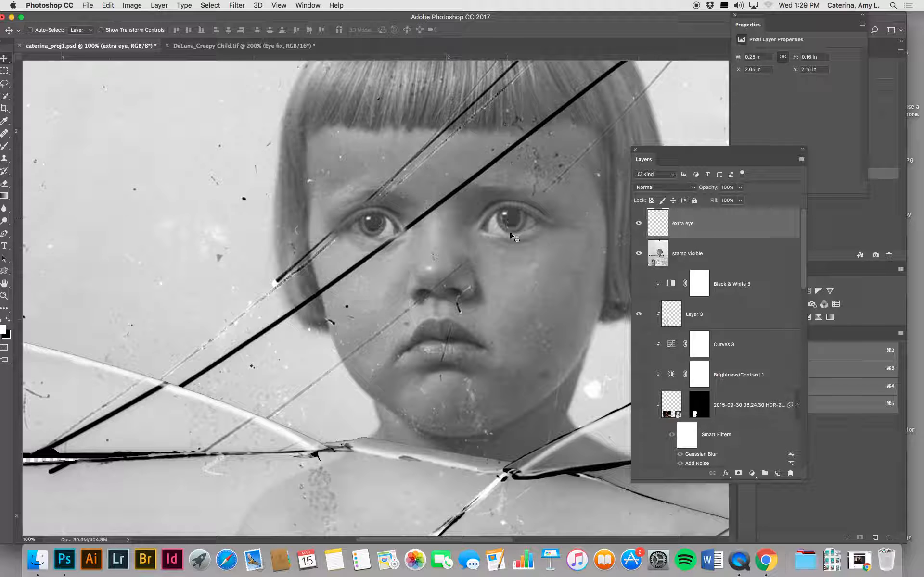
drag(510, 233, 405, 244)
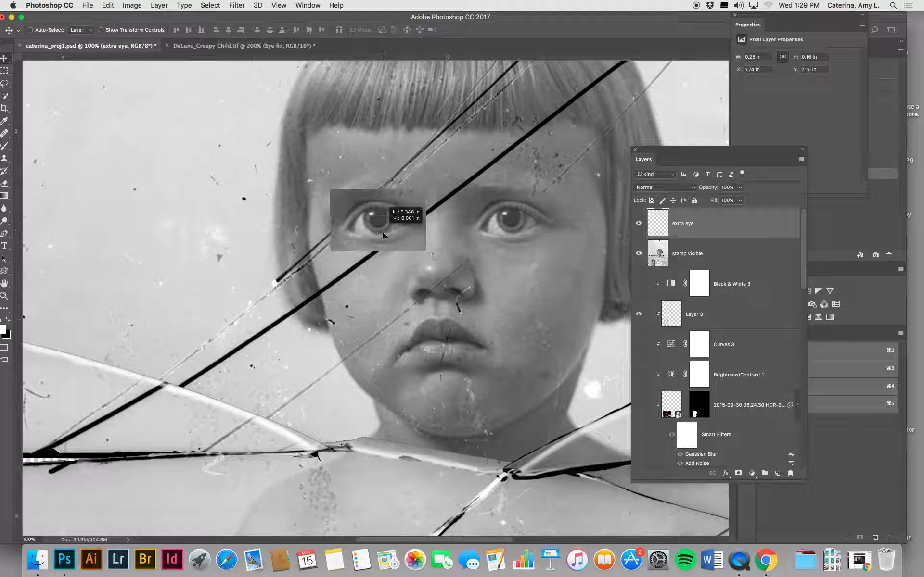
click(108, 5)
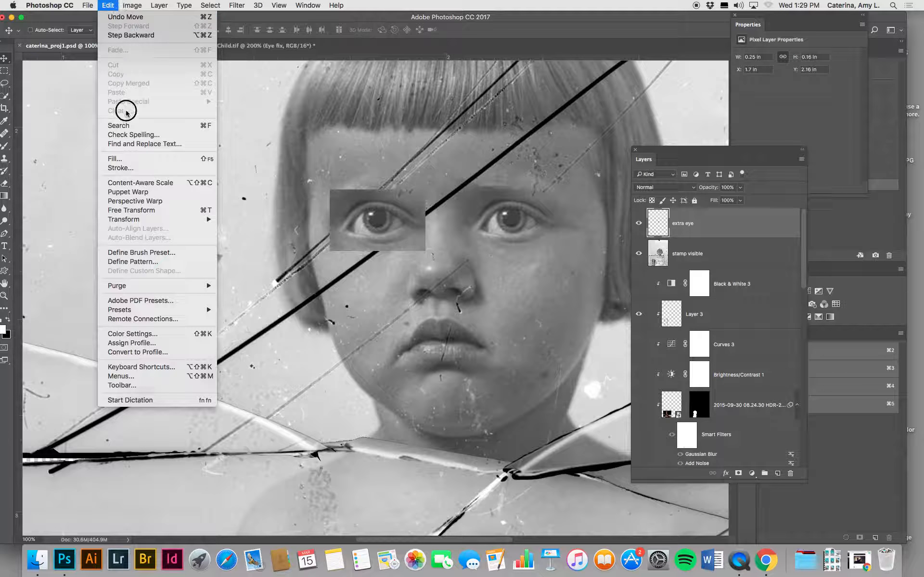
mouse_move(132, 222)
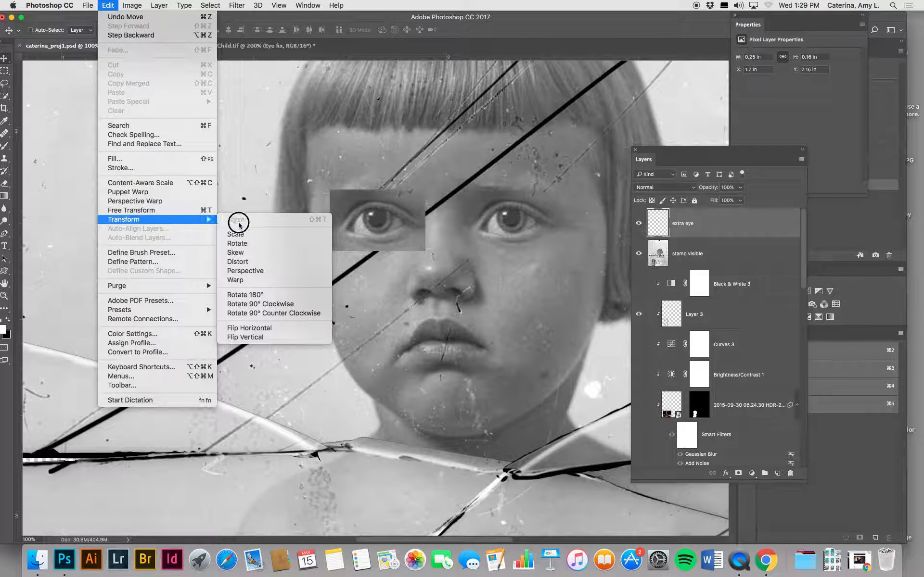
click(239, 325)
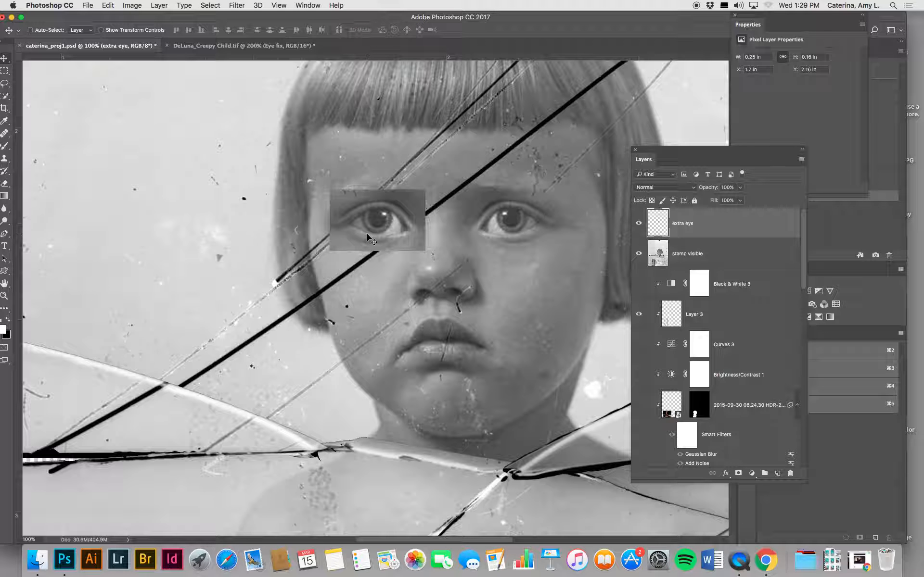
Step: Scale the extra eye to about 96% and rotate it about -5 degrees to match the damaged eye's tilt
key(ctrl+t)
drag(330, 179, 325, 187)
drag(428, 246, 425, 243)
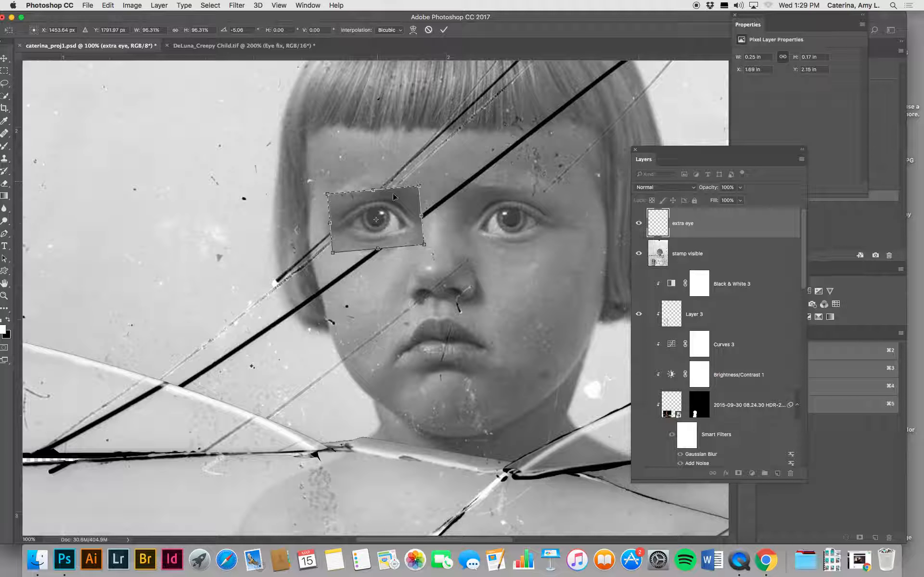
key(Return)
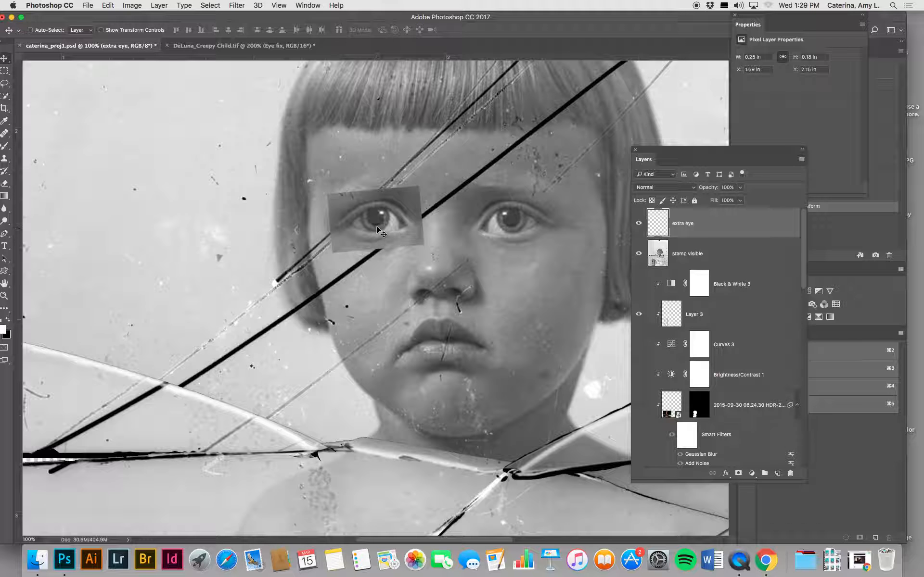
Step: Align the extra eye with the damaged eye at 54% opacity, and return the layer to 100% opacity
mouse_move(380, 225)
mouse_down()
mouse_move(371, 223)
mouse_move(377, 242)
mouse_up()
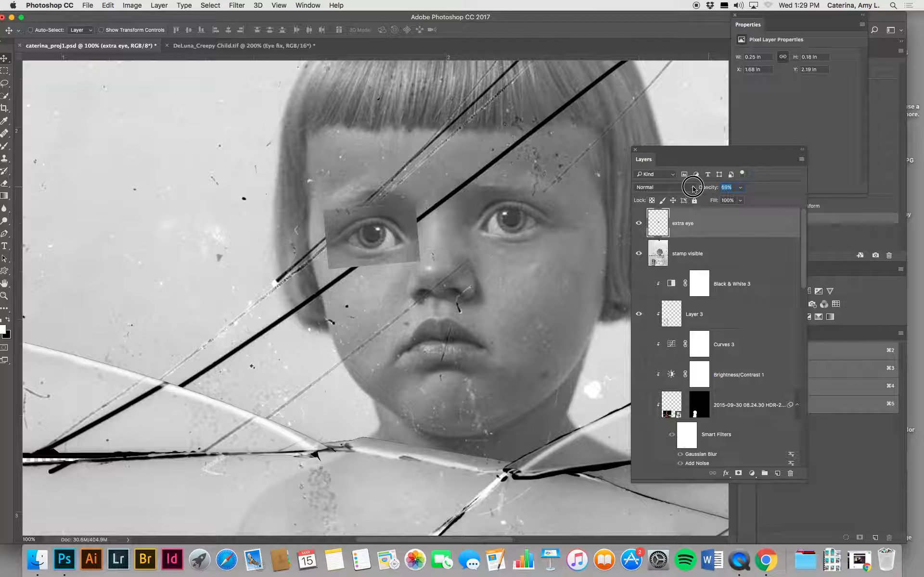
drag(708, 187, 687, 189)
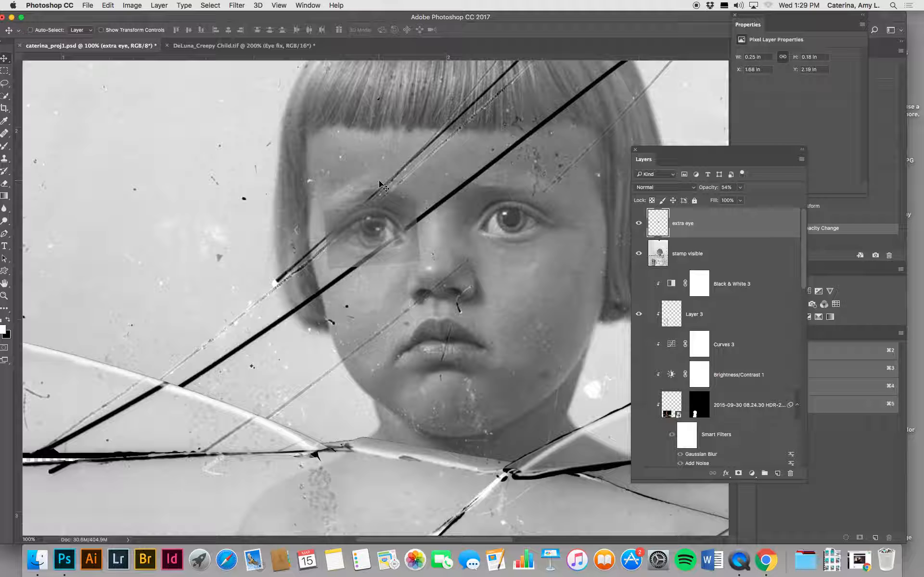
key(super+equal)
drag(370, 170, 367, 155)
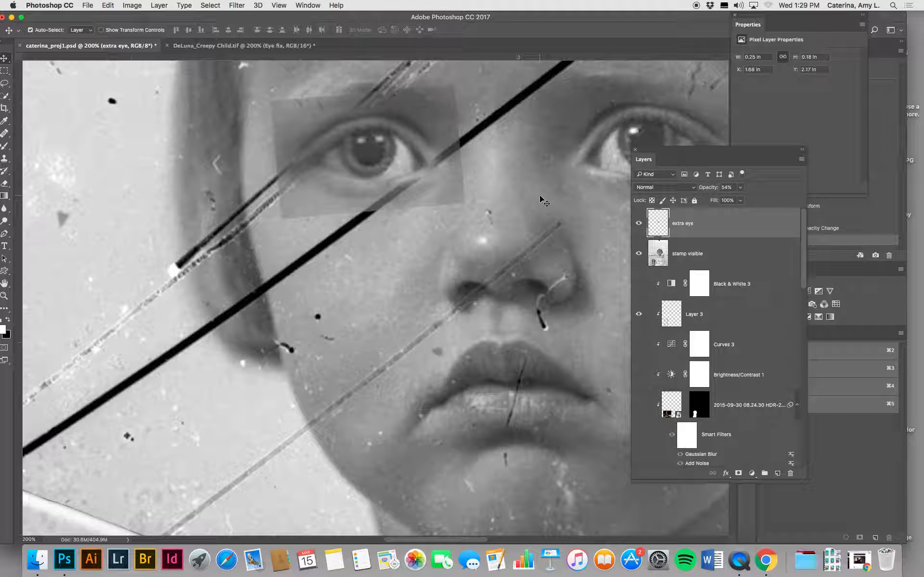
drag(711, 190, 782, 195)
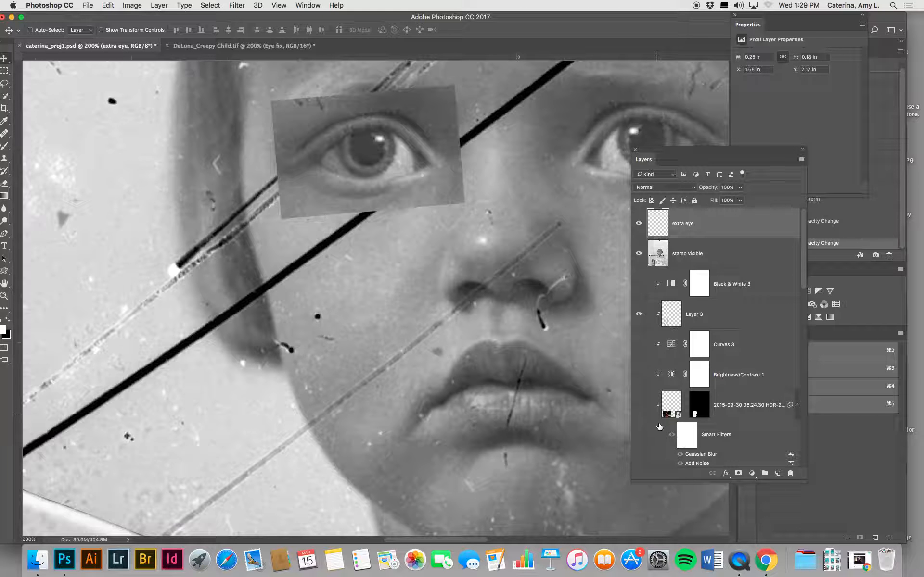
Step: Add a layer mask to the extra eye layer and invert it to black
click(738, 474)
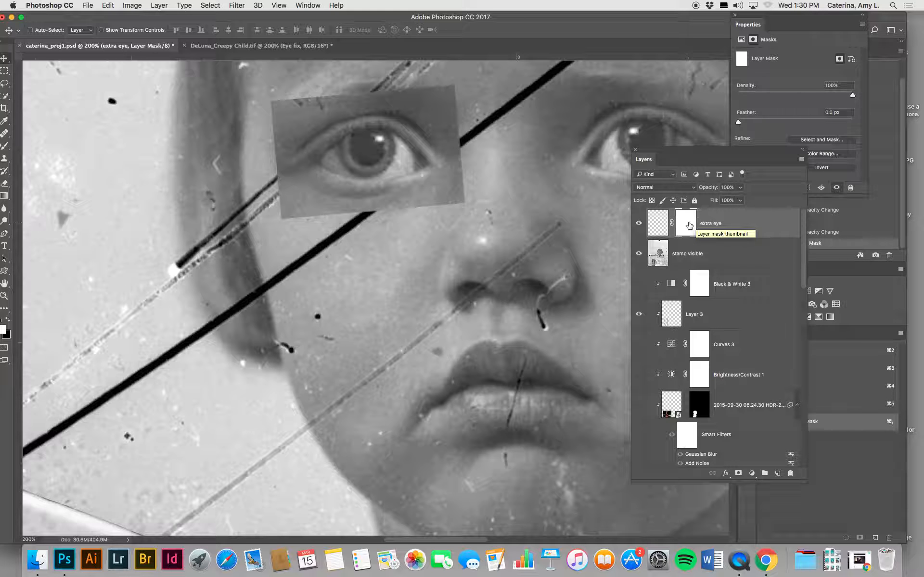
key(super+i)
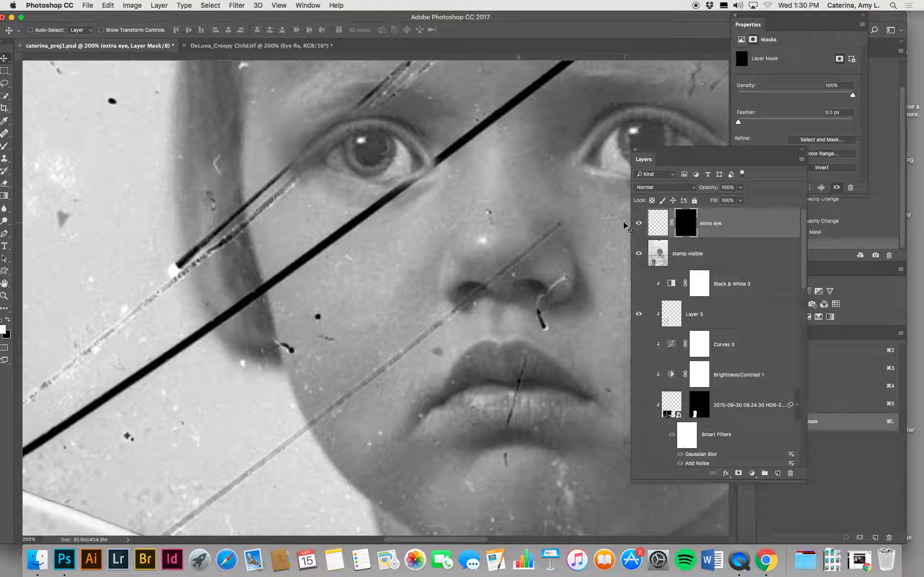
Step: Paint white on the mask with a 40 px Brush to reveal the copied eye over the crack at the inner corner
key(b)
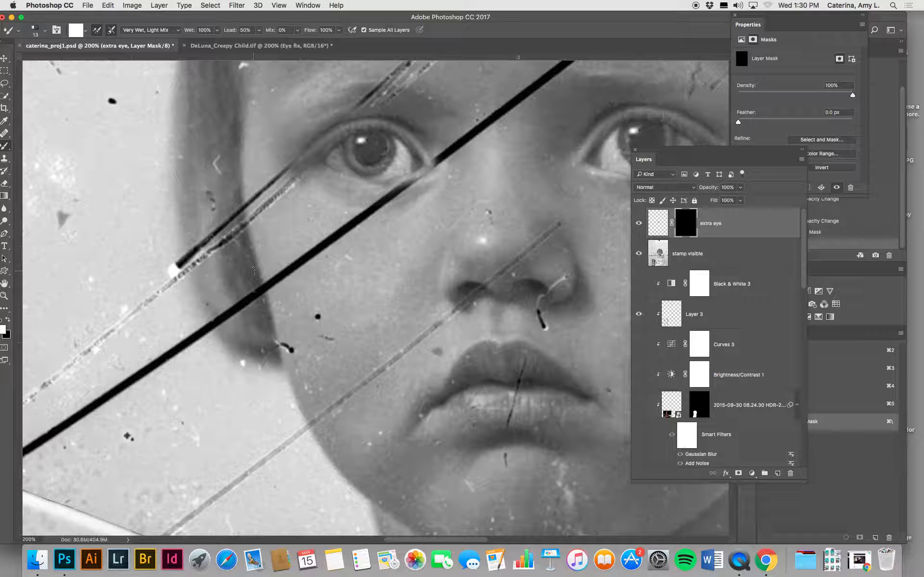
click(4, 146)
click(34, 143)
key(bracketleft)
key(bracketleft)
key(bracketleft)
key(bracketleft)
key(bracketleft)
key(bracketleft)
key(bracketleft)
key(bracketleft)
key(bracketleft)
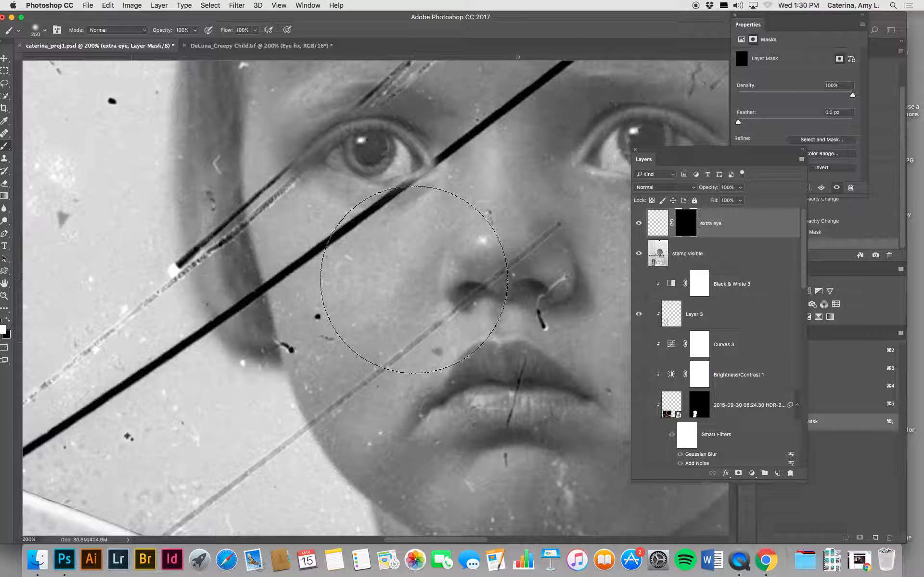
key(bracketleft)
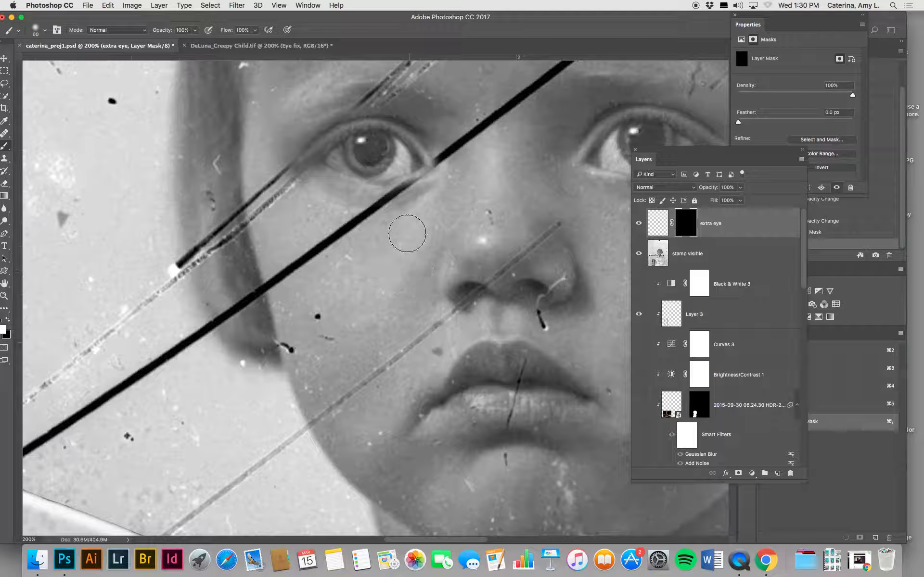
drag(202, 17, 213, 17)
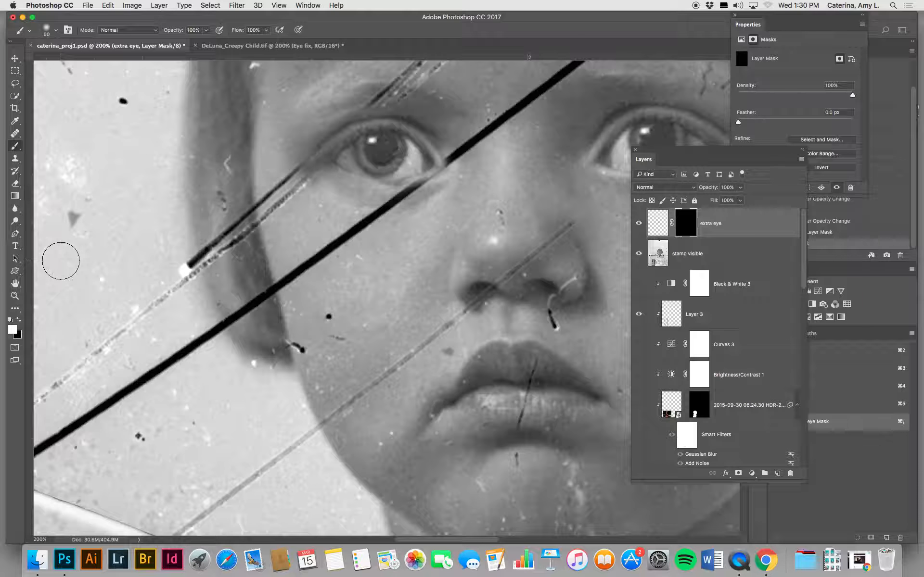
key(bracketleft)
mouse_move(405, 150)
mouse_down()
mouse_move(361, 151)
mouse_move(395, 161)
mouse_move(404, 153)
mouse_move(405, 168)
mouse_move(345, 165)
mouse_move(382, 179)
mouse_move(413, 159)
mouse_move(423, 167)
mouse_move(374, 173)
mouse_move(420, 165)
mouse_up()
Step: Paint more white on the extra eye mask from the outer corner across the eye, covering the remaining cracks
key(super+minus)
key(super+minus)
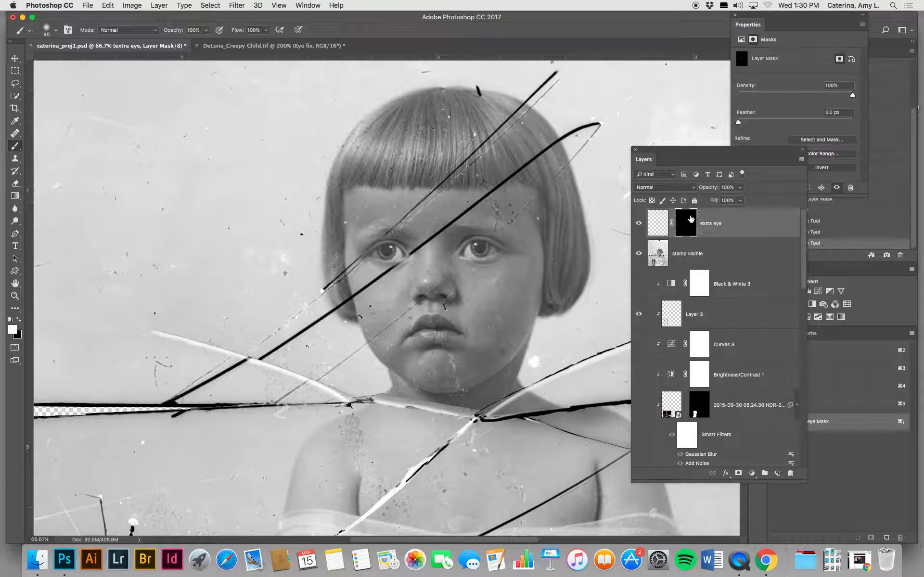
key(super+plus)
key(super+plus)
key(super+plus)
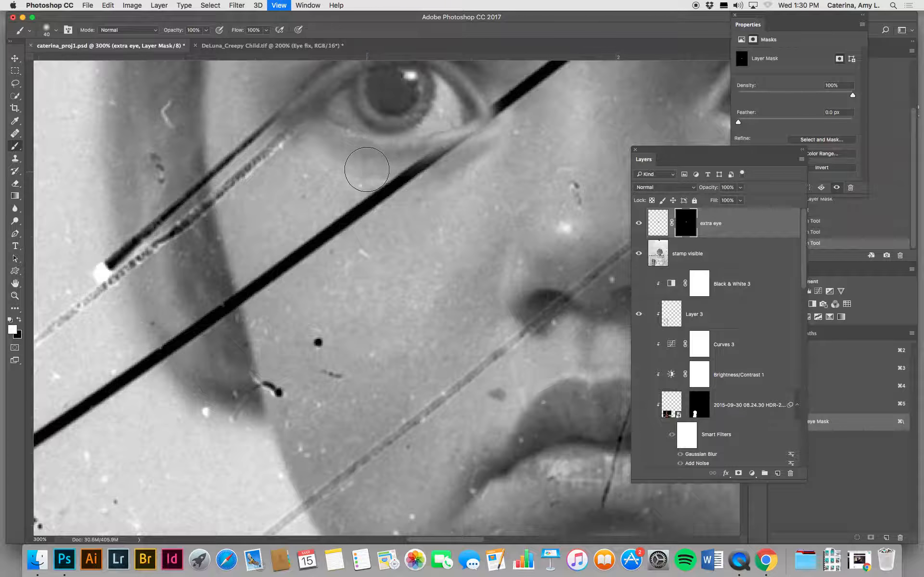
drag(368, 162, 412, 295)
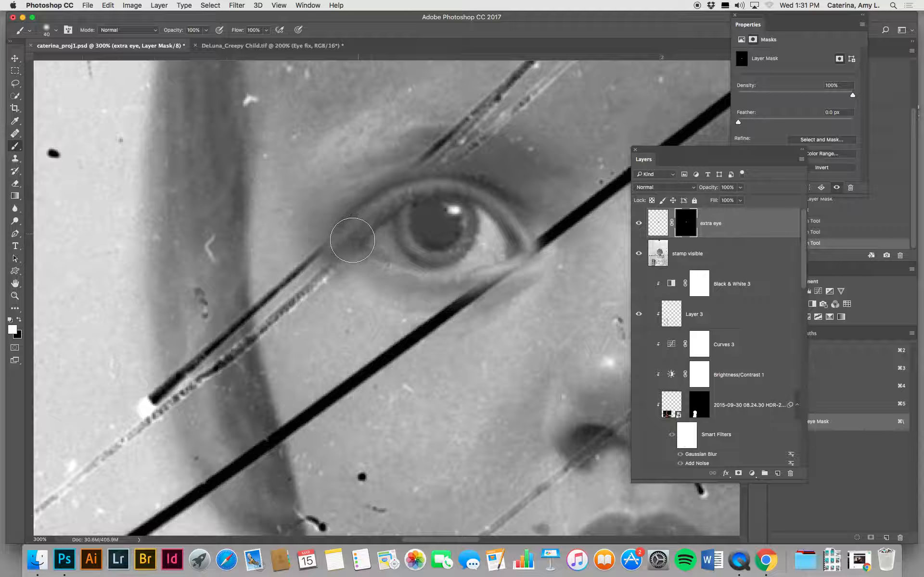
mouse_move(341, 248)
mouse_down()
mouse_move(387, 284)
mouse_move(440, 291)
mouse_move(467, 269)
mouse_move(464, 243)
mouse_move(490, 243)
mouse_move(479, 260)
mouse_move(519, 257)
mouse_move(526, 246)
mouse_up()
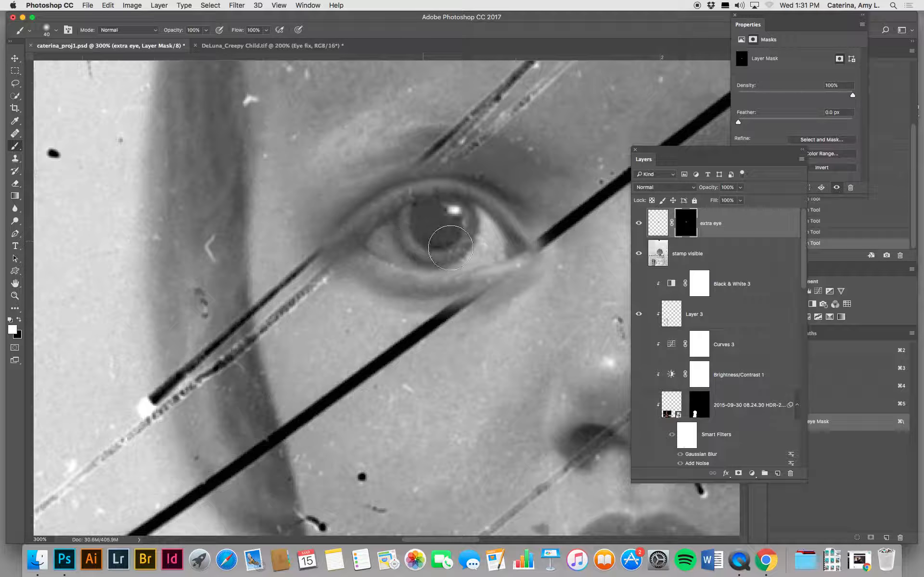
drag(532, 258, 124, 270)
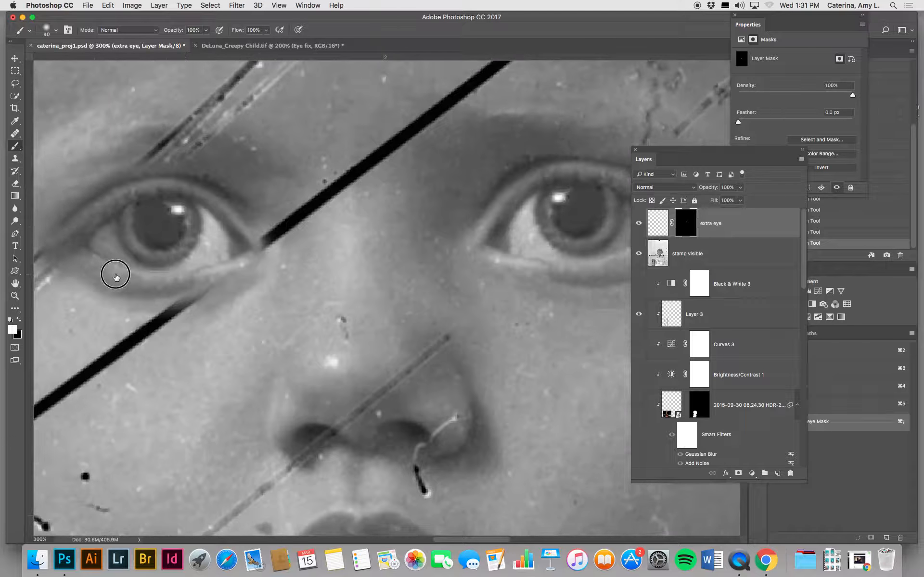
drag(203, 279, 375, 289)
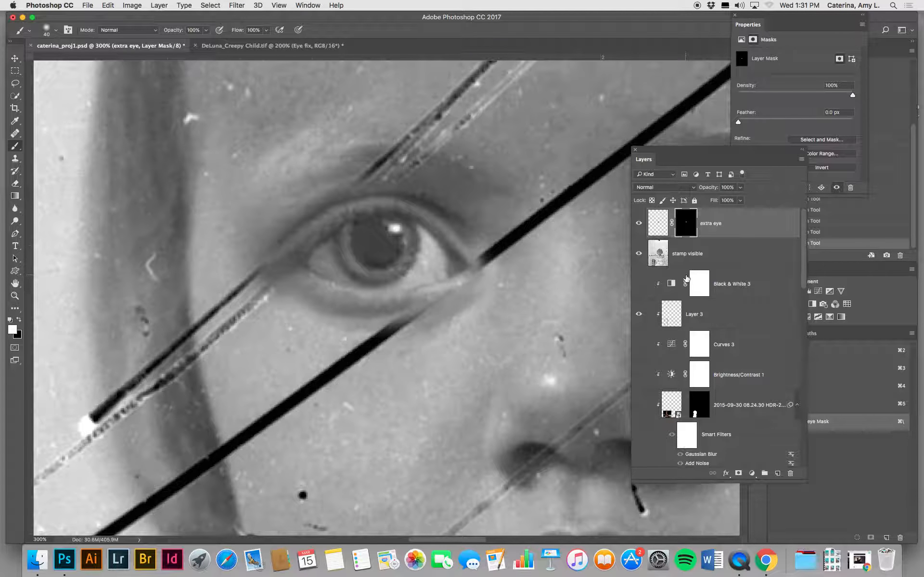
Step: Refine the extra eye mask around the lower lid with black and white strokes, using a 50% opacity brush
drag(443, 317, 472, 319)
click(19, 319)
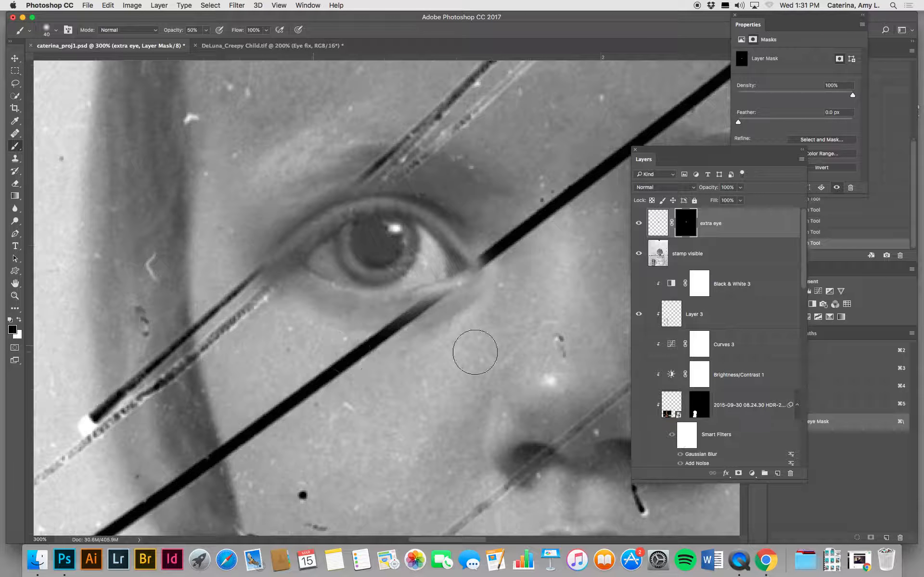
key(x)
mouse_move(350, 281)
mouse_down()
mouse_move(404, 275)
mouse_move(365, 283)
mouse_move(410, 288)
mouse_move(371, 300)
mouse_move(344, 289)
mouse_move(328, 260)
mouse_up()
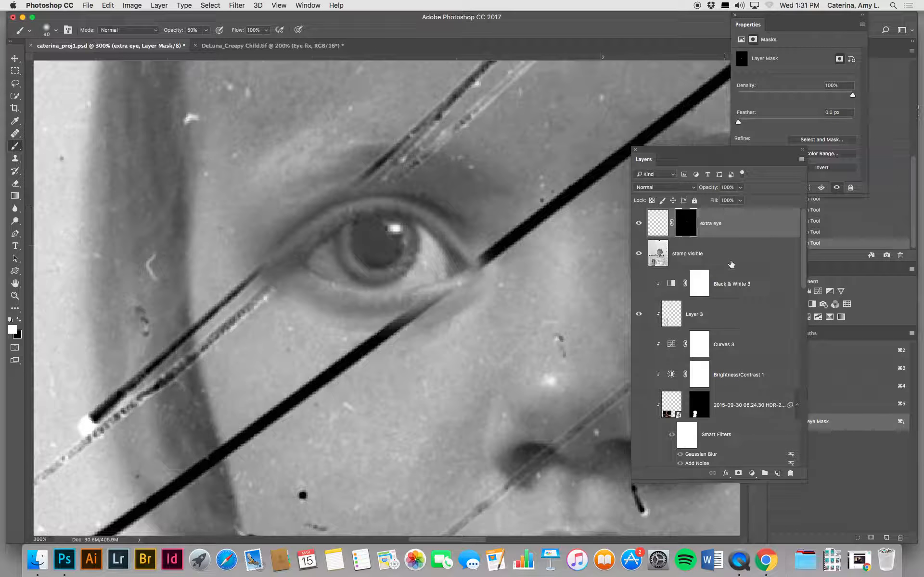
Step: Create a new layer named "clone" and clone-stamp dark iris and pupil tones over the repaired eye's white highlight
click(777, 474)
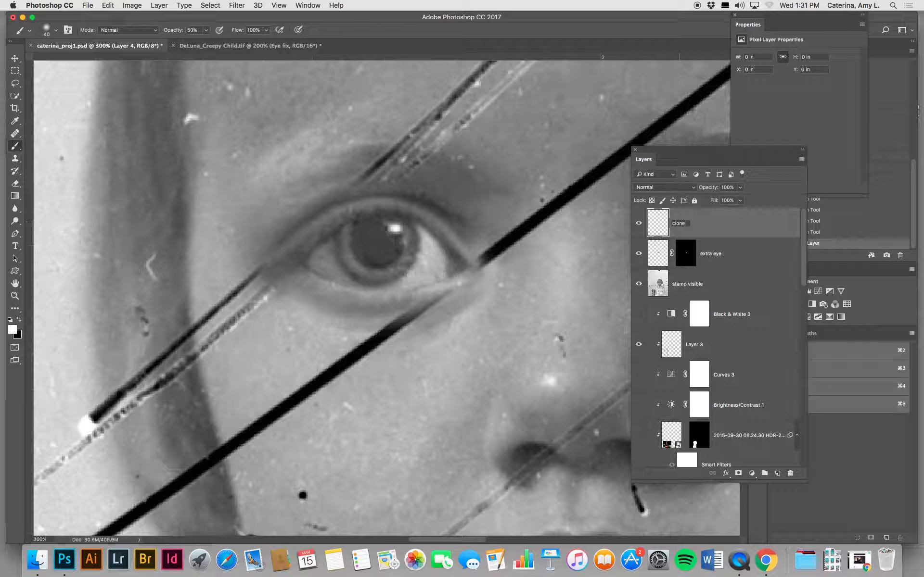
key(Return)
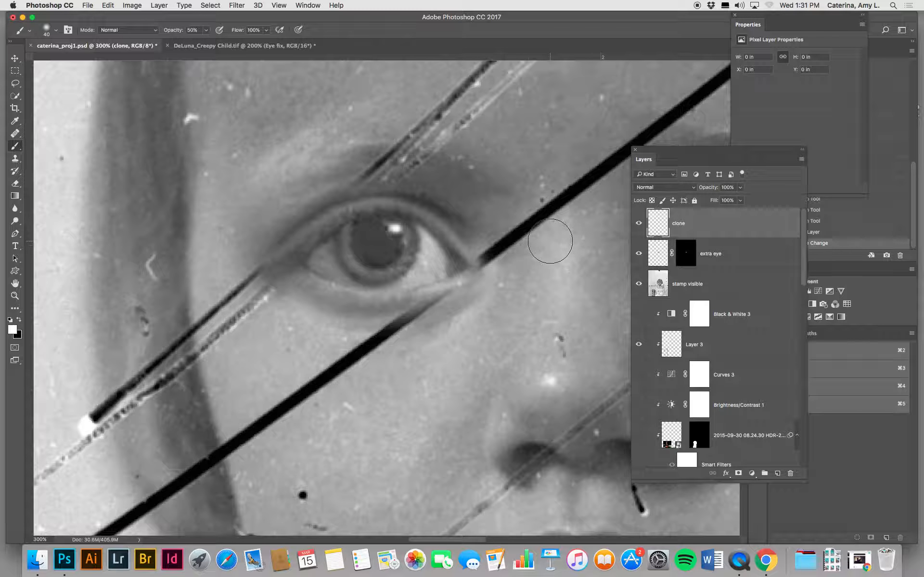
key(s)
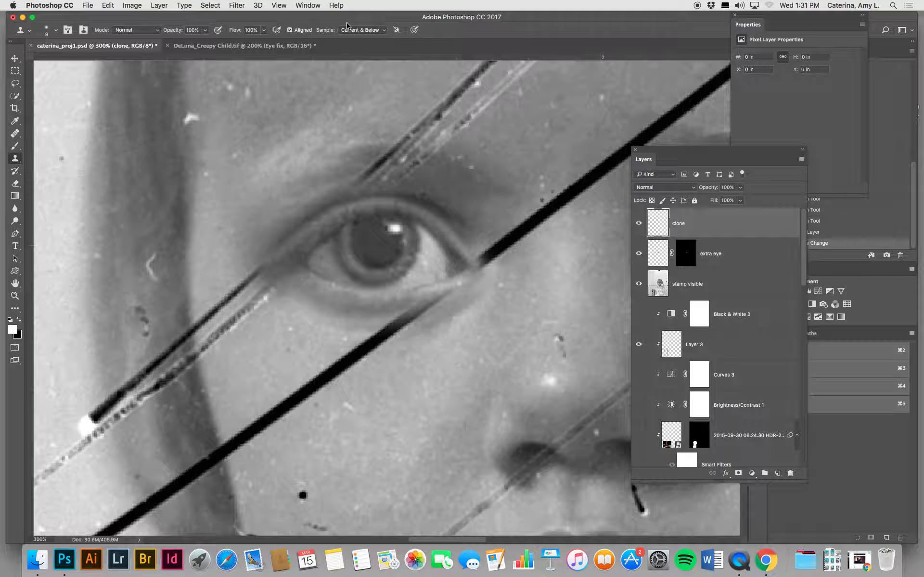
alt+click(375, 226)
mouse_move(390, 229)
mouse_down()
mouse_move(411, 245)
mouse_move(402, 224)
mouse_move(394, 252)
mouse_move(401, 225)
mouse_move(407, 239)
mouse_move(390, 257)
mouse_move(413, 252)
mouse_move(401, 223)
mouse_move(408, 237)
mouse_up()
alt+click(414, 237)
alt+click(413, 249)
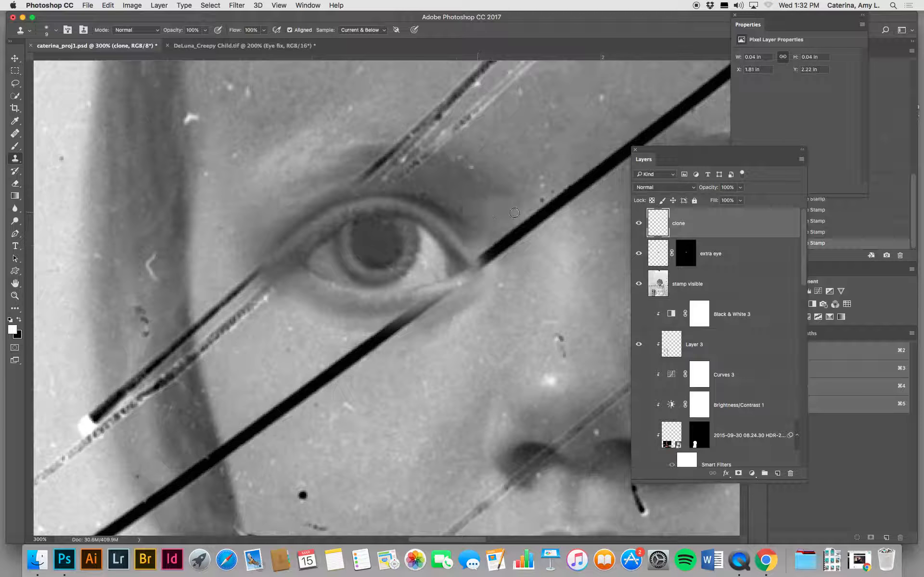
Step: Copy the good eye's highlight from the stamp visible layer to a new layer using a small rectangular selection
drag(495, 243, 313, 233)
click(15, 71)
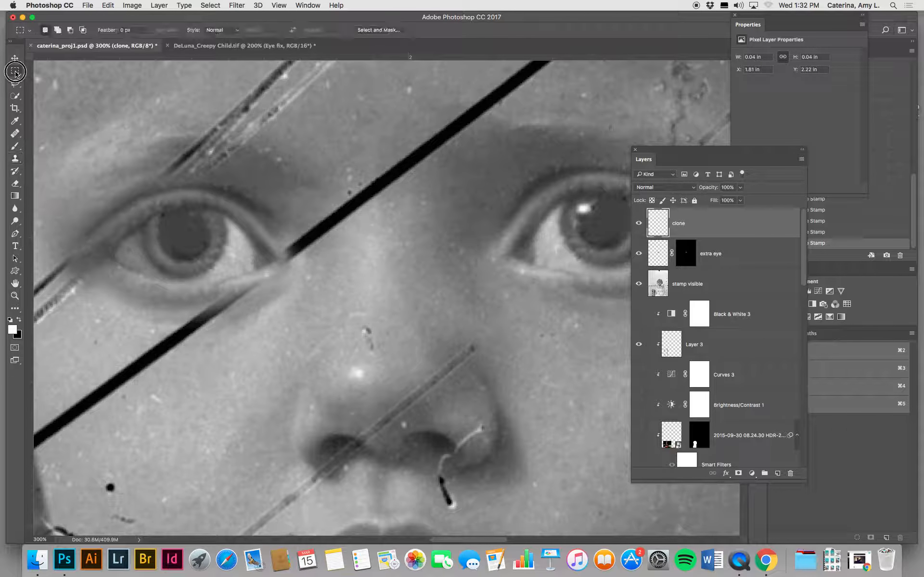
click(661, 287)
drag(573, 198, 595, 217)
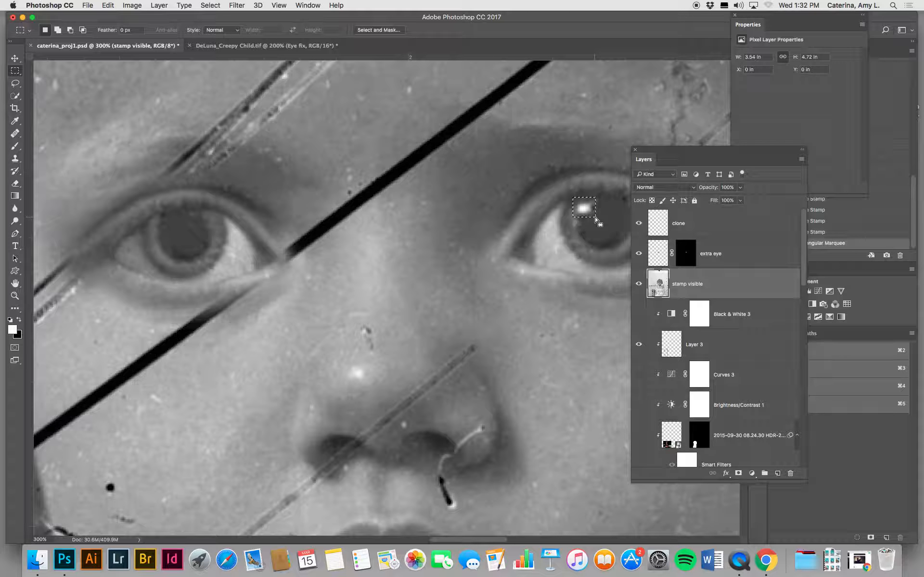
key(super+j)
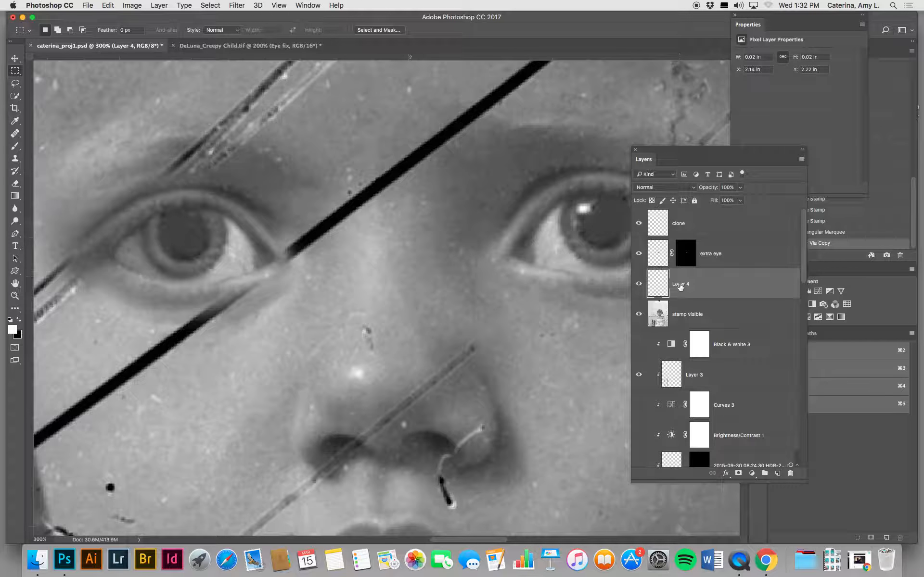
Step: Rename the copied highlight layer "eye light"
double_click(679, 285)
key(Return)
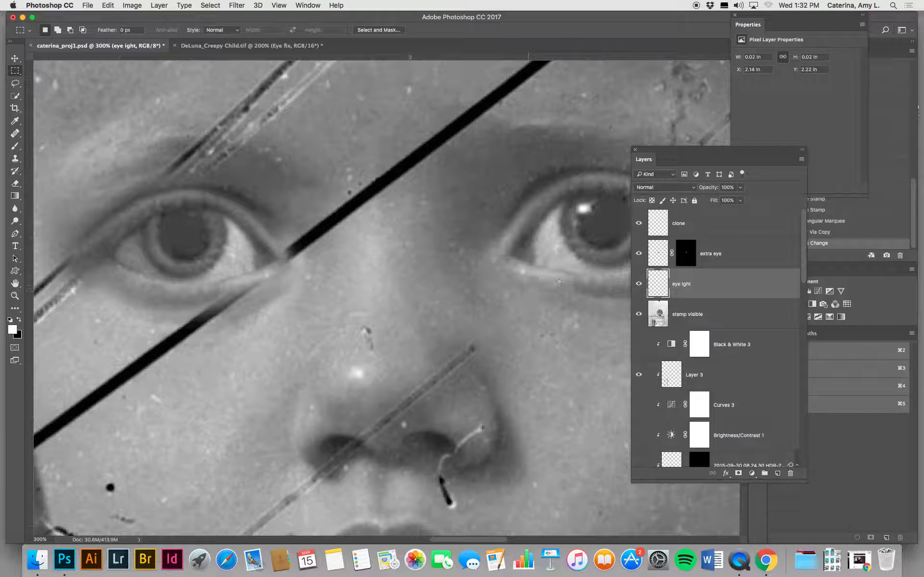
double_click(683, 284)
text(eye light)
key(Return)
Step: Move the eye light layer above the clone layer and position its highlight on the upper edge of the repaired eye's pupil
key(v)
drag(578, 214, 290, 235)
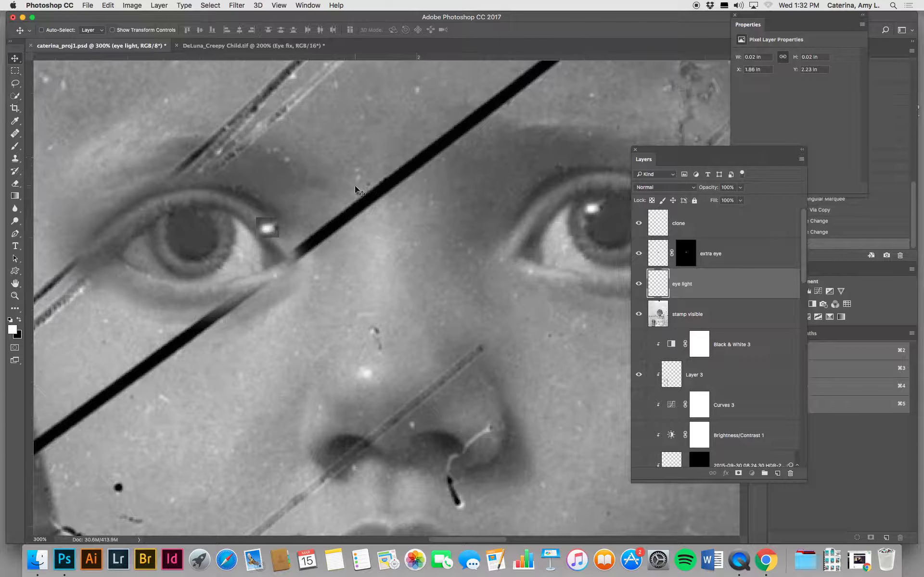
mouse_move(275, 227)
mouse_down()
mouse_move(220, 212)
mouse_move(186, 218)
mouse_move(259, 225)
mouse_up()
drag(736, 273, 732, 212)
drag(269, 228, 199, 230)
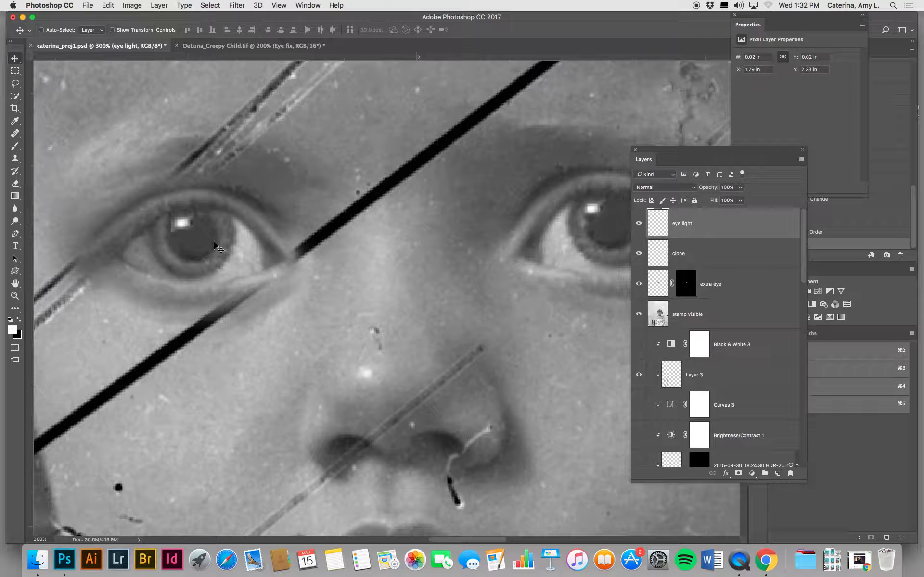
Step: Add a layer mask to eye light and paint out the patch edges around the highlight in black with a 7 px, 100% opacity brush
click(738, 473)
key(b)
key(bracketleft)
key(bracketleft)
key(bracketleft)
key(bracketleft)
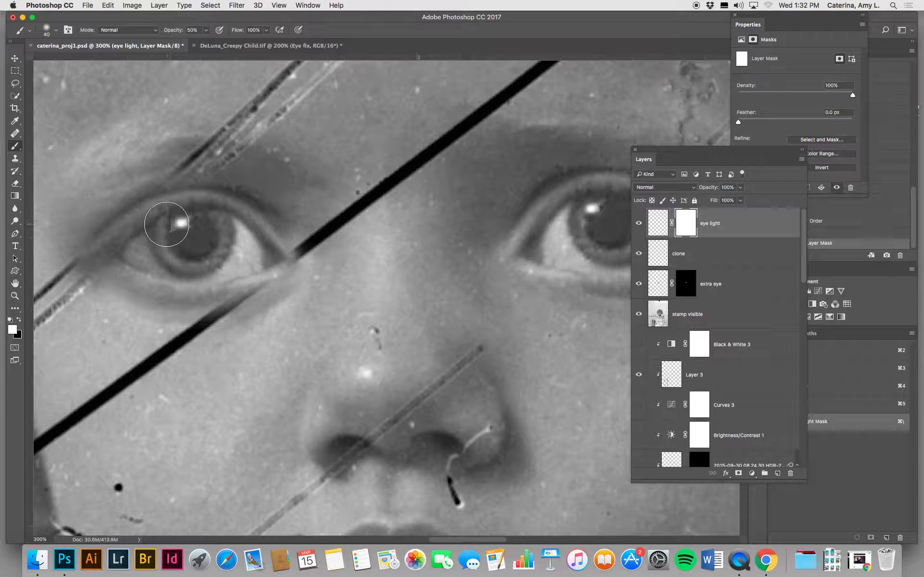
key(bracketleft)
key(bracketleft)
drag(169, 223, 176, 231)
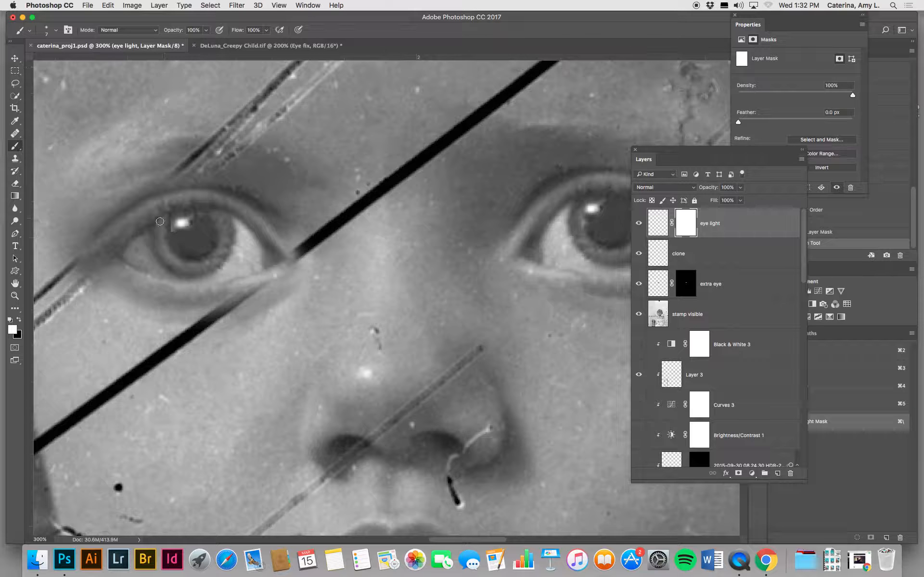
mouse_move(168, 212)
mouse_down()
mouse_move(182, 234)
mouse_move(192, 227)
mouse_move(185, 207)
mouse_move(169, 217)
mouse_move(172, 227)
mouse_move(190, 212)
mouse_up()
key(x)
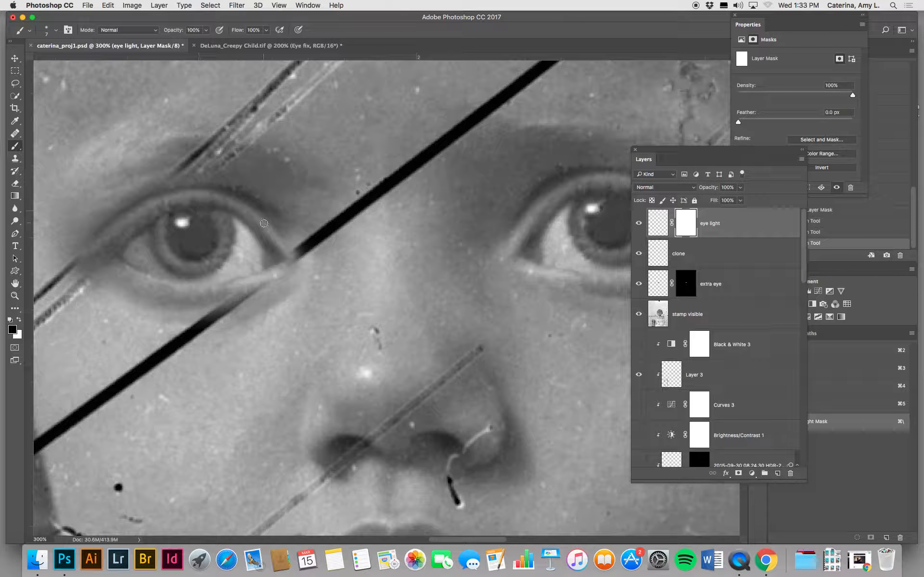
key(super+minus)
key(super+minus)
key(super+minus)
key(super+minus)
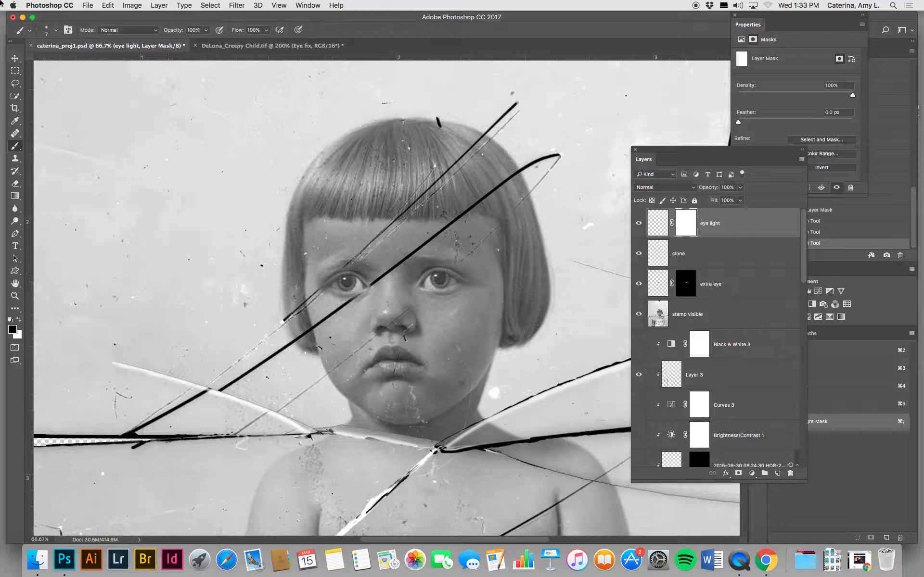
click(101, 4)
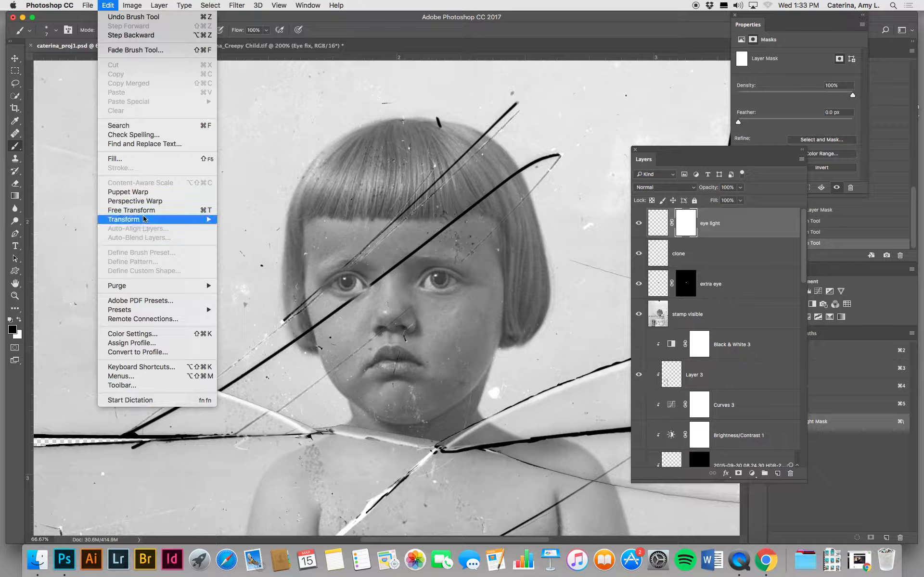
mouse_move(145, 220)
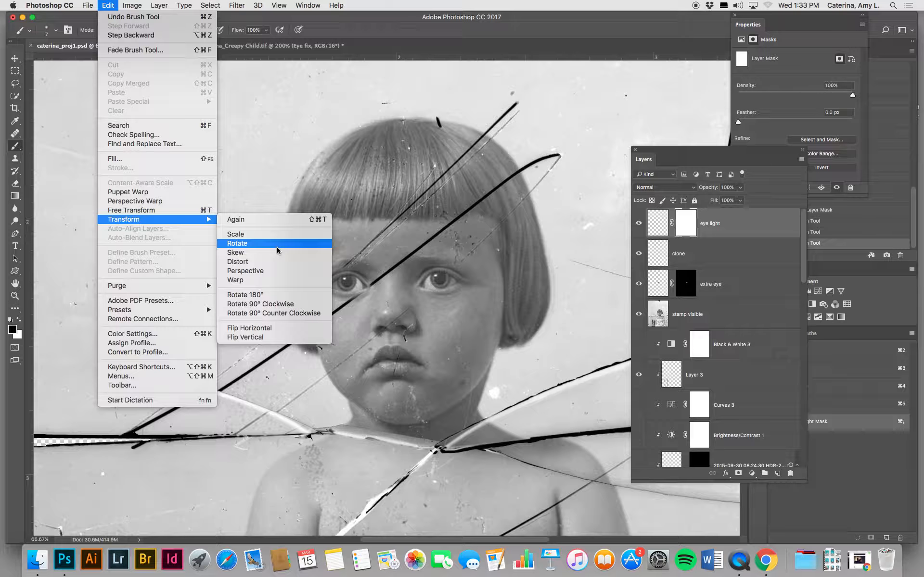
click(532, 25)
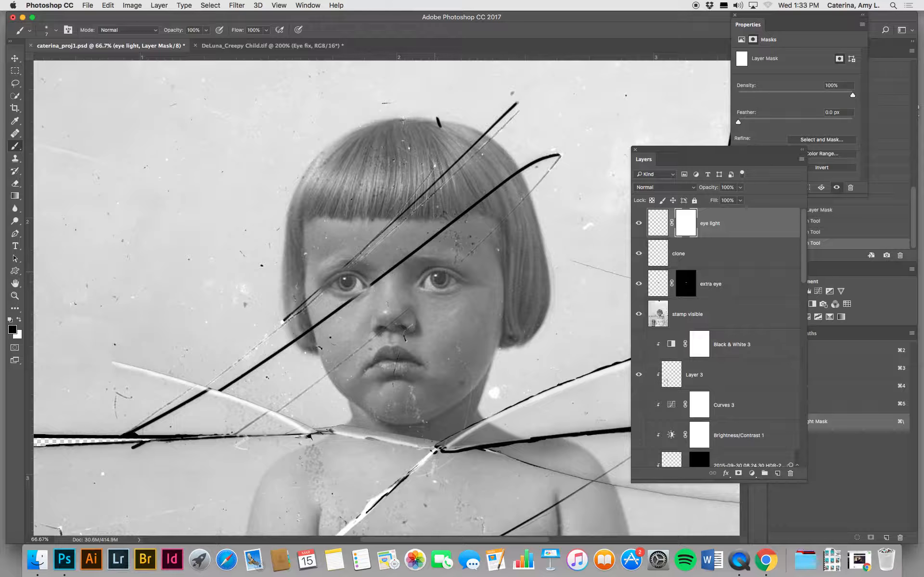
Step: Compare DeLuna_Creepy Child.tif with its DB layer hidden and shown, and return to caterina_proj1.psd
click(262, 46)
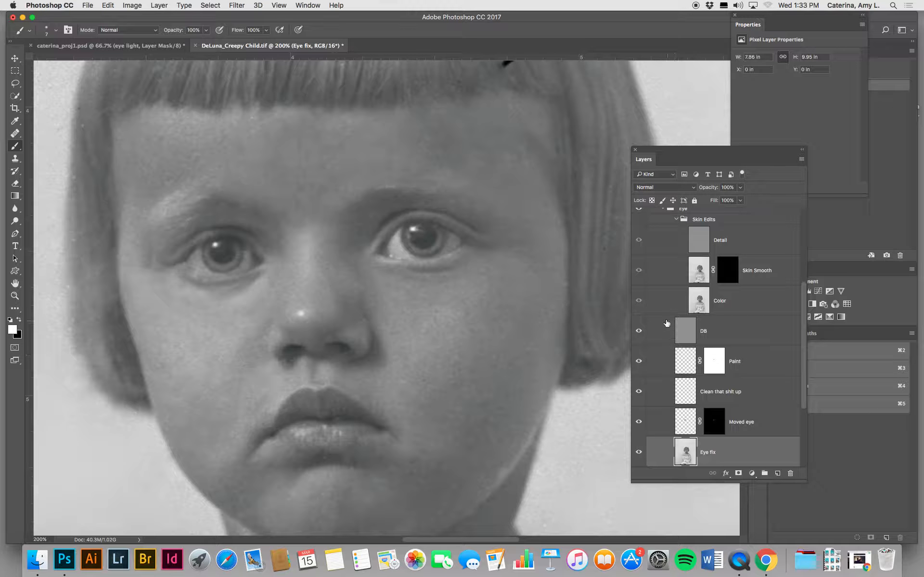
click(639, 331)
click(639, 331)
click(103, 46)
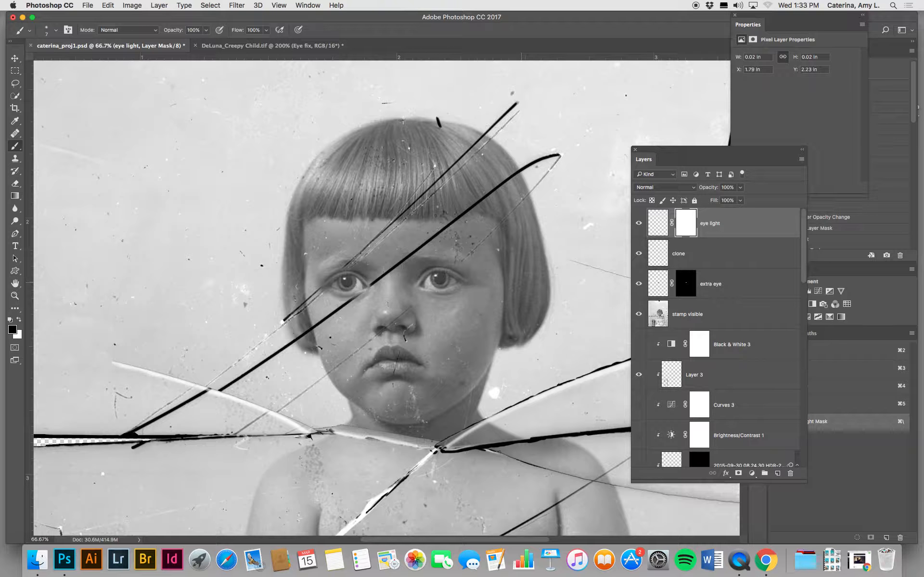
Step: Create a new top layer named "BD" and paint a soft white stroke beneath the repaired eye with a 60 px brush
click(777, 473)
double_click(681, 224)
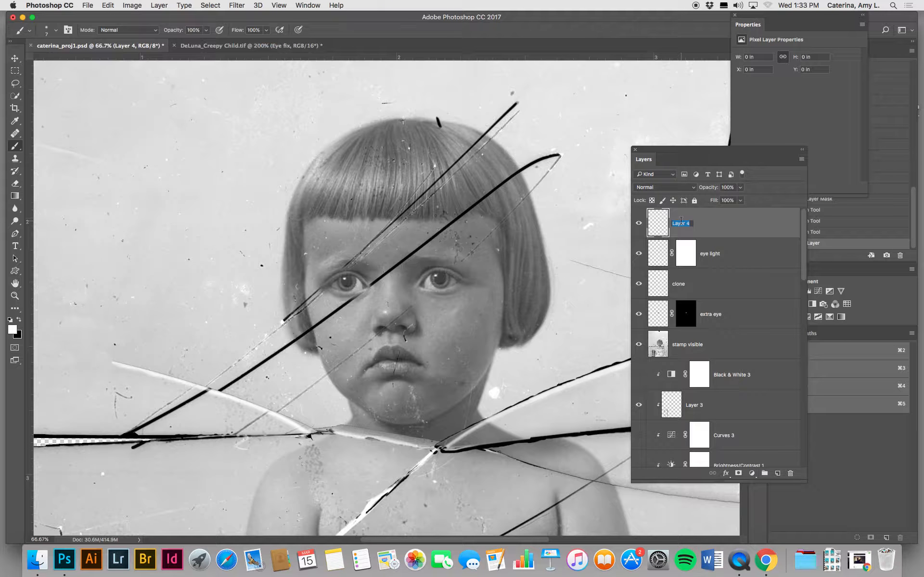
text(BD)
key(Return)
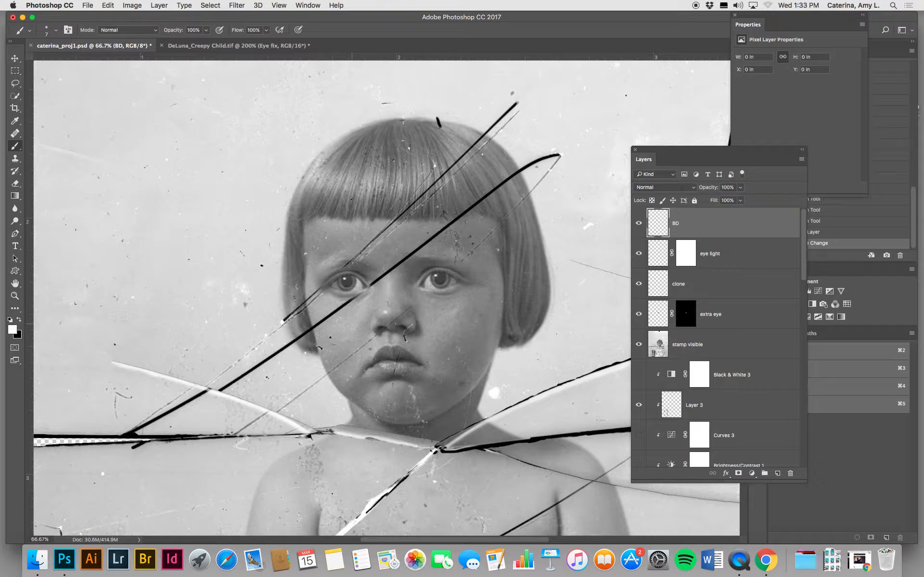
key(bracketright)
key(bracketright)
key(bracketright)
key(bracketright)
key(bracketright)
key(bracketright)
key(bracketright)
drag(330, 297, 370, 302)
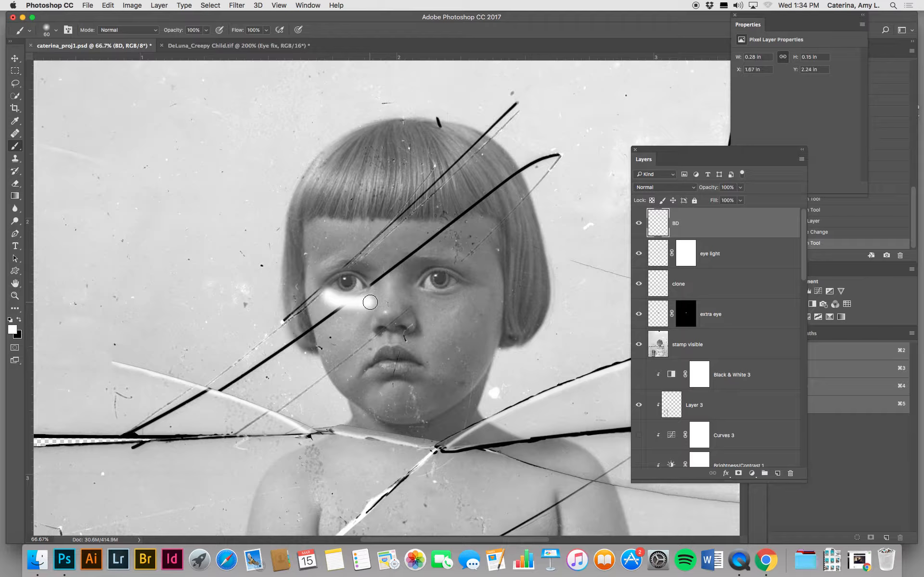
Step: Set the BD layer's blend mode to Soft Light and its opacity to 32%
click(666, 187)
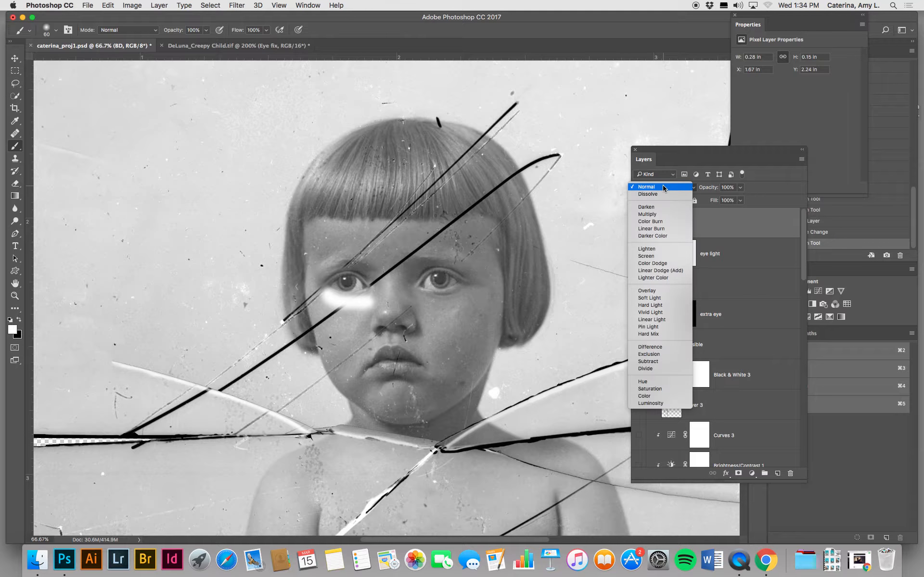
click(653, 299)
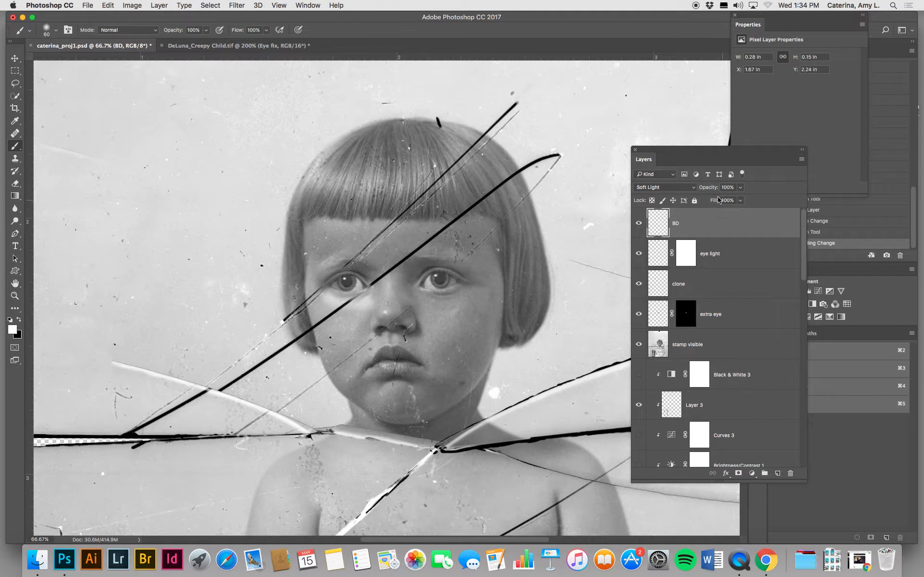
drag(713, 188, 680, 188)
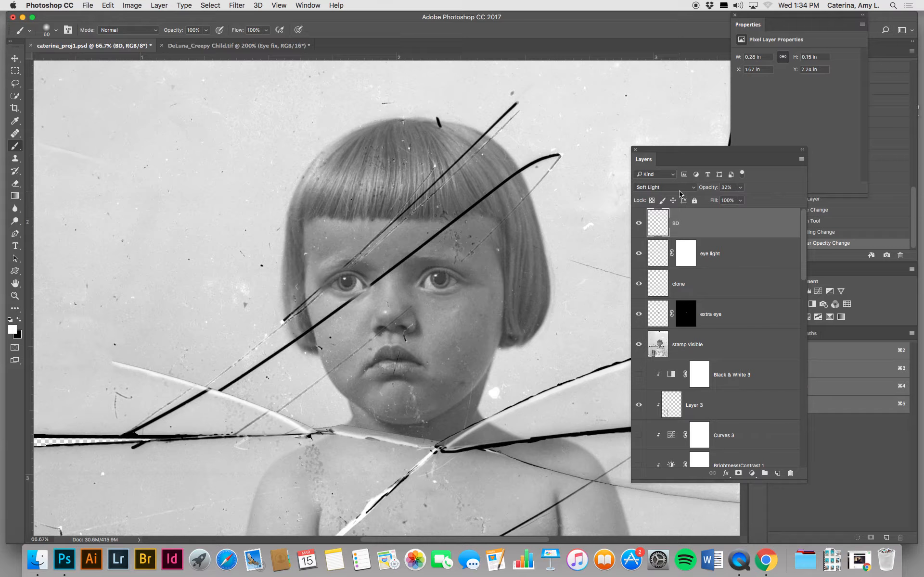